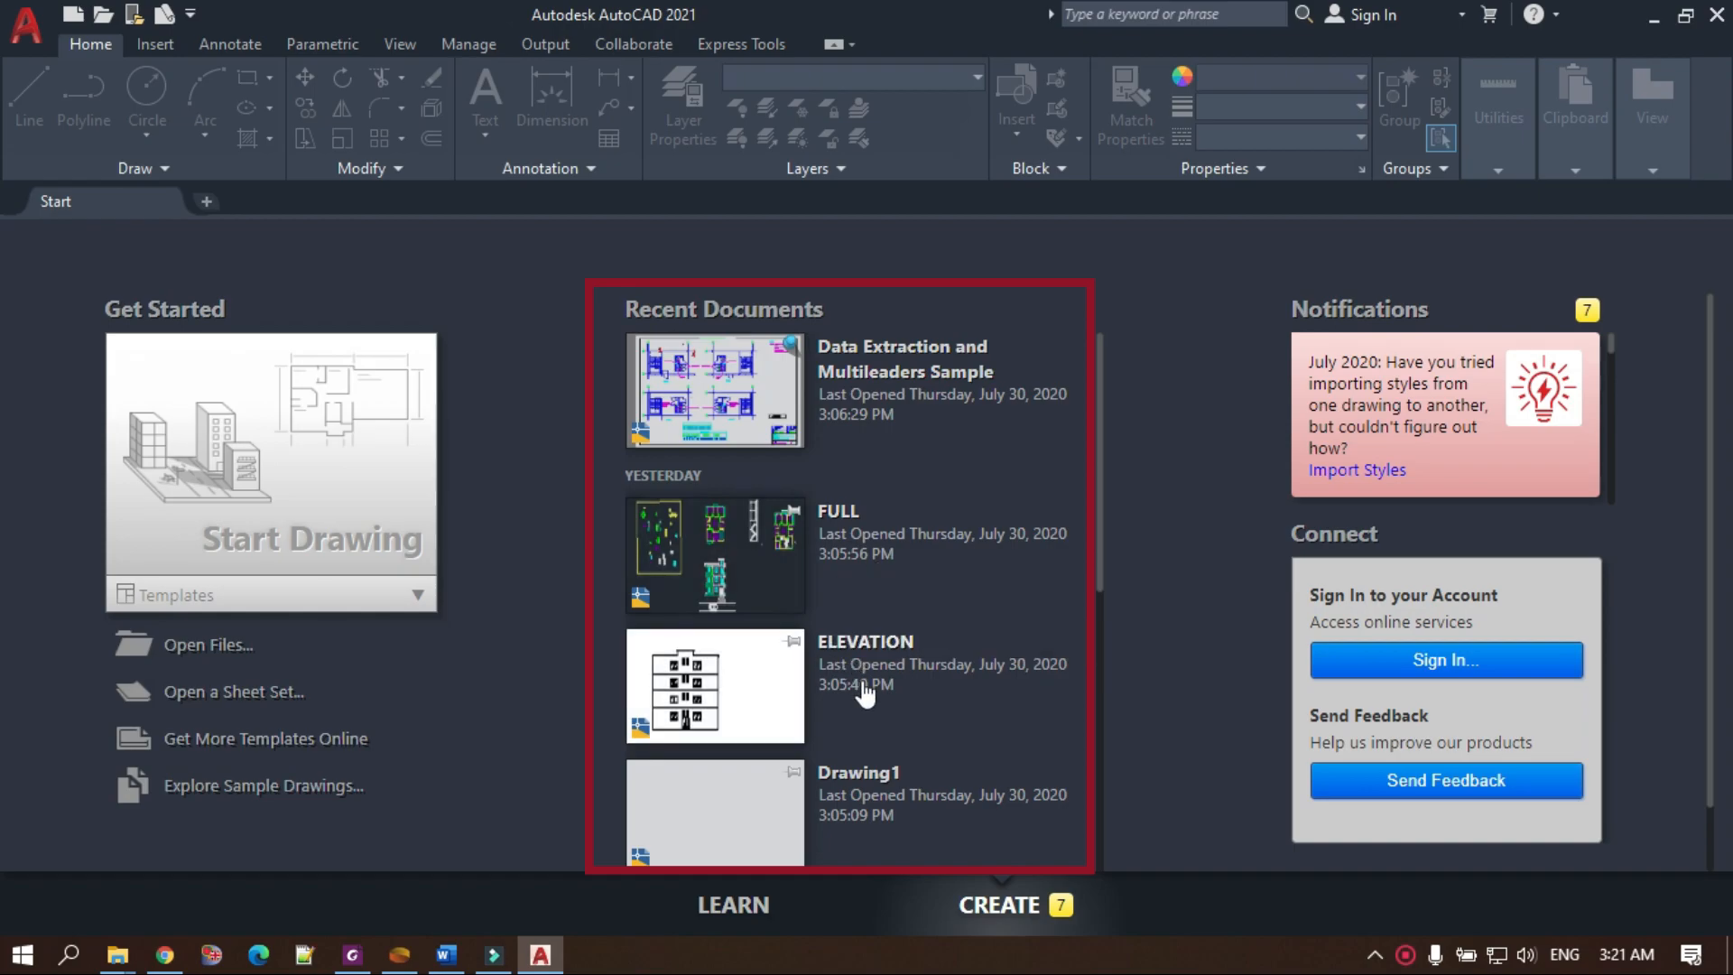
Toggle the pin on the Data Extraction and Multileaders Sample drawing among the recent documents.
scroll(880, 767, down, 3)
scroll(884, 776, up, 3)
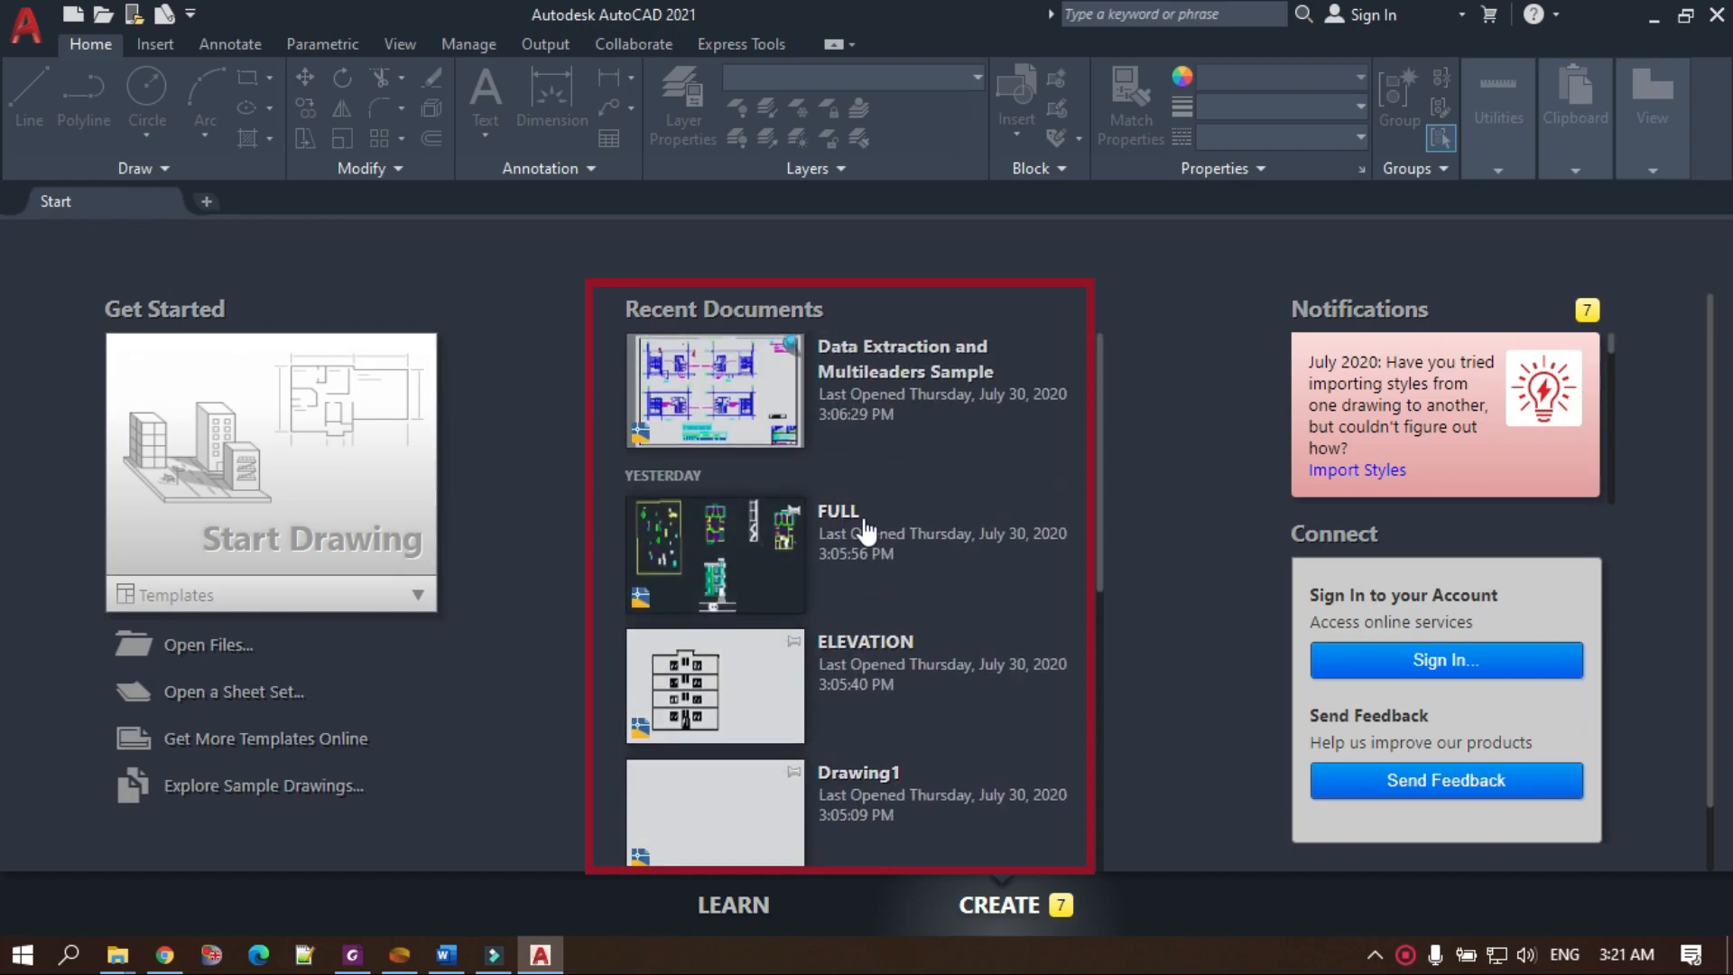
click(790, 346)
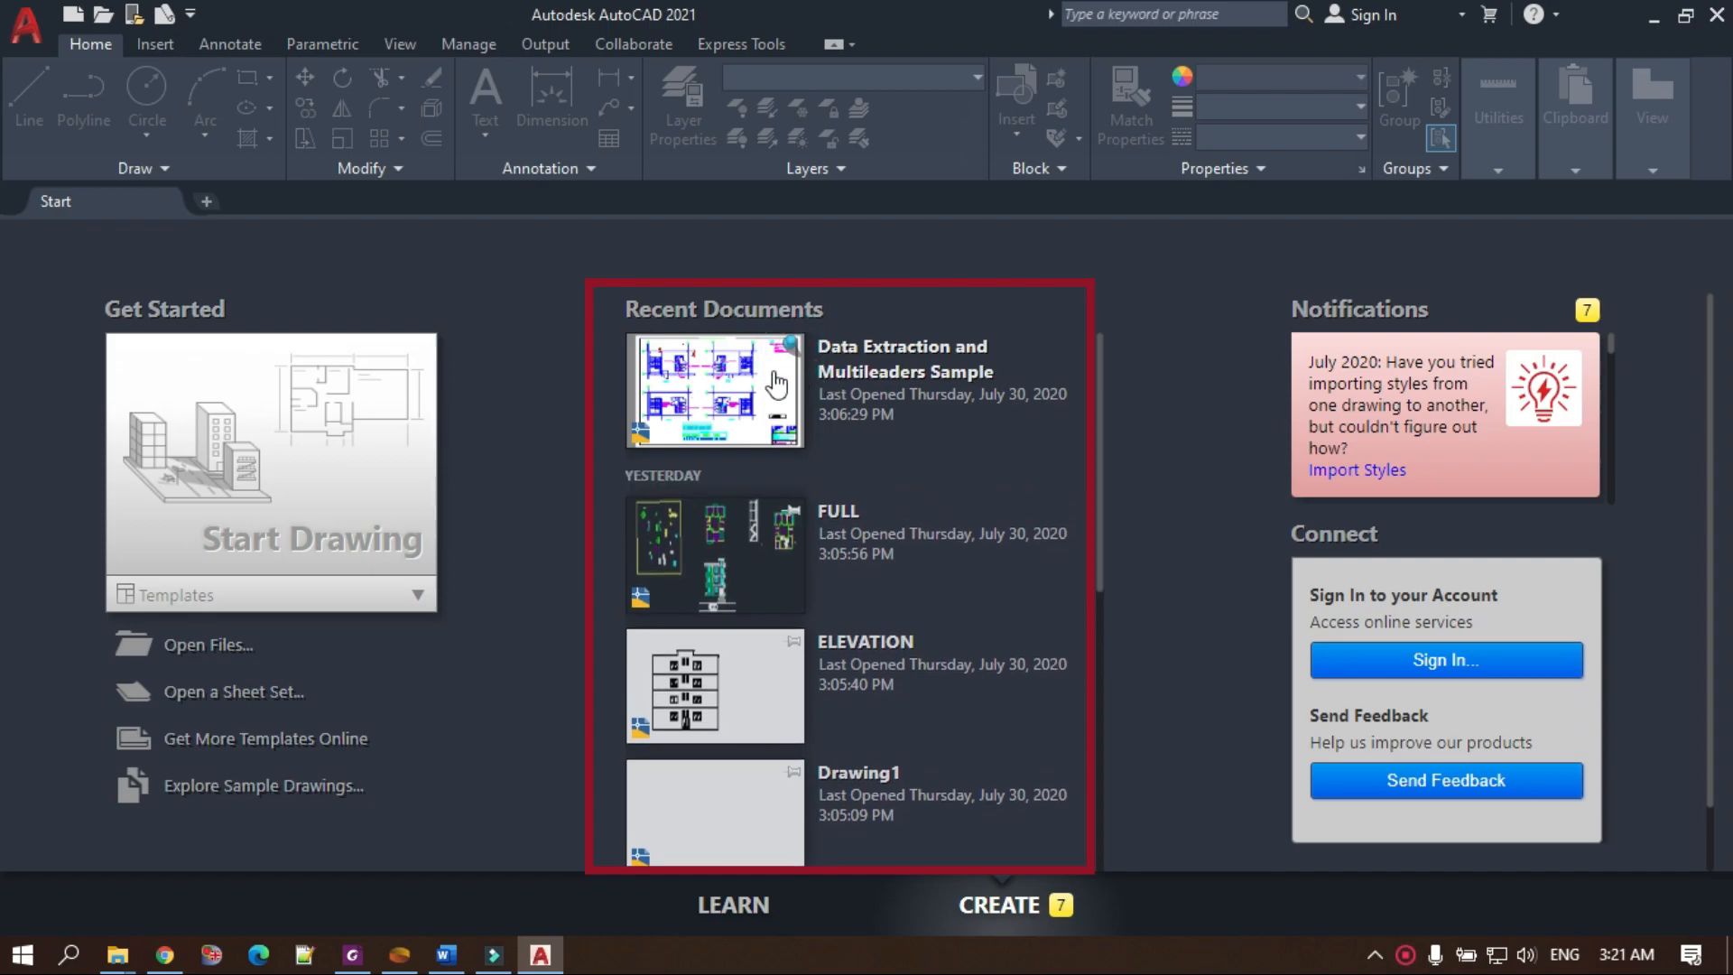
click(789, 352)
click(793, 347)
click(794, 349)
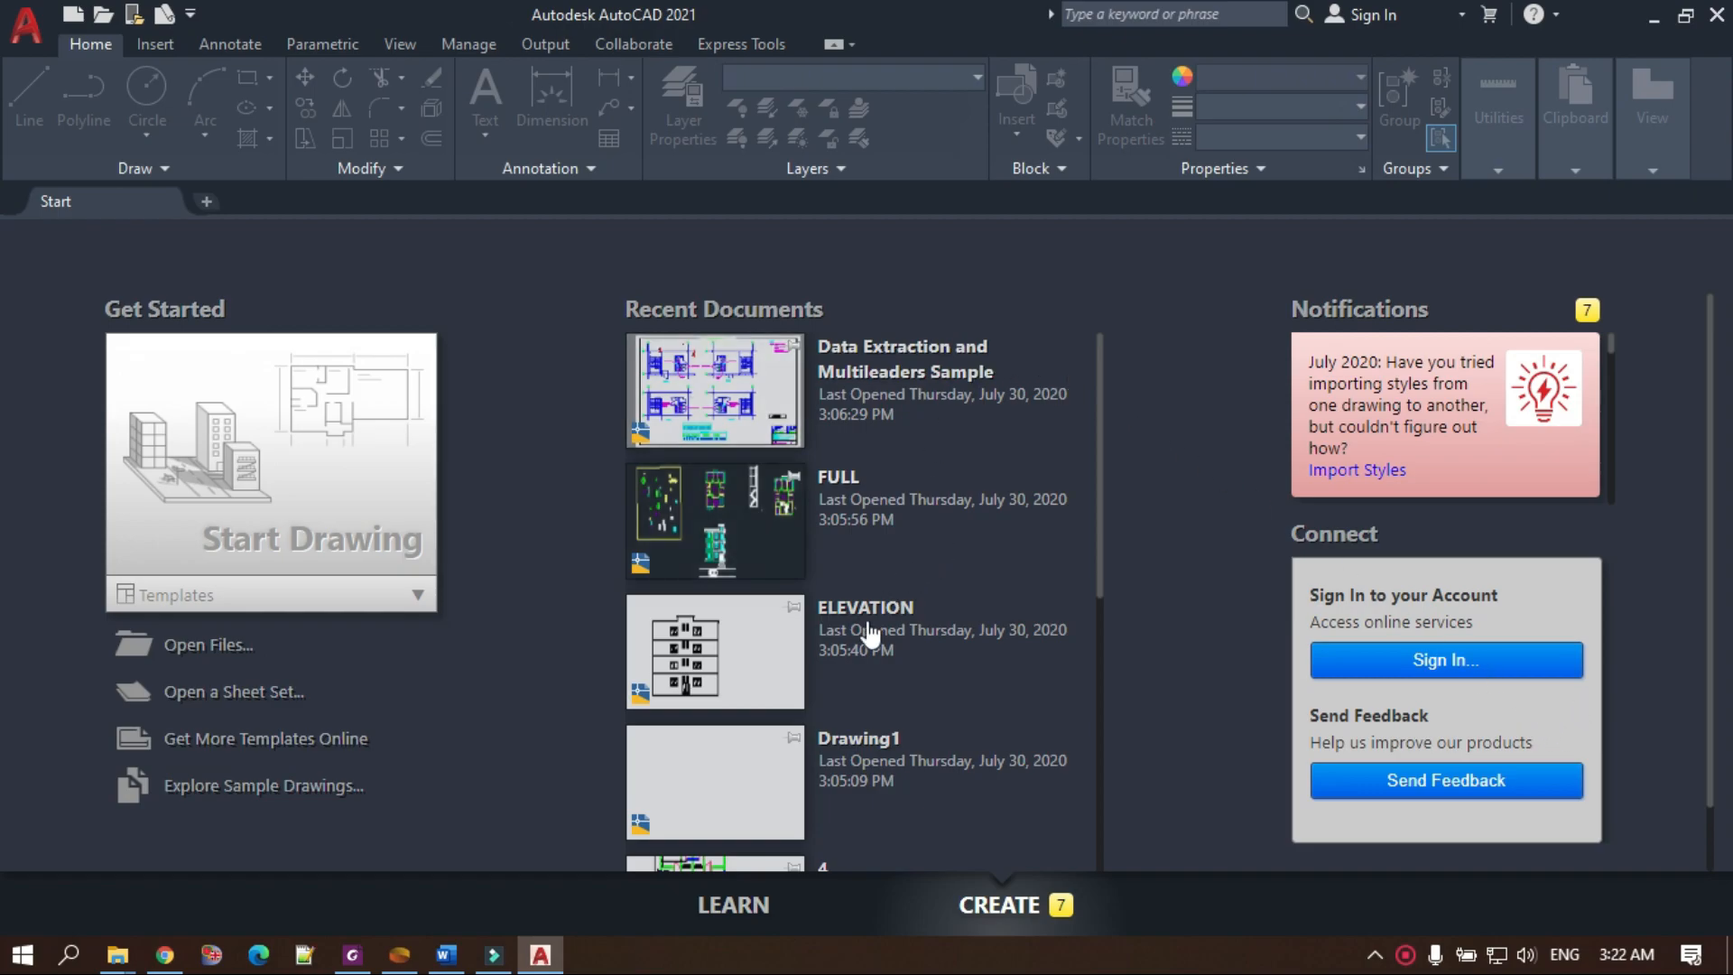
View the Learn page, and start a new blank drawing.
click(733, 905)
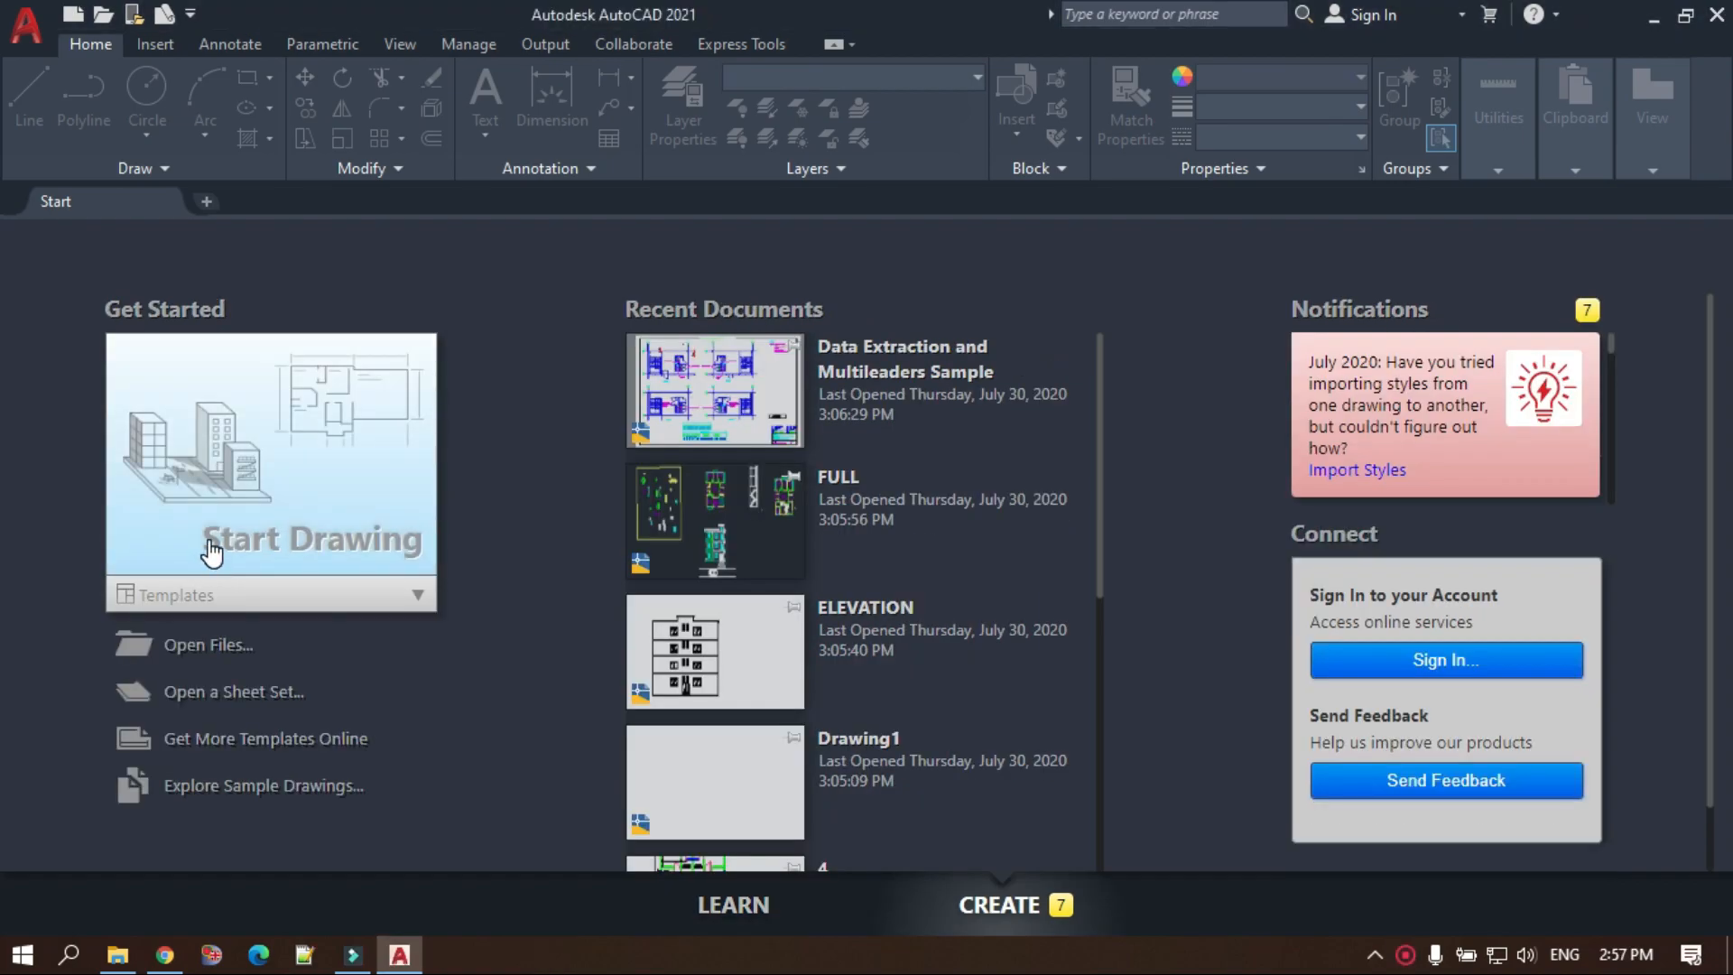
click(212, 551)
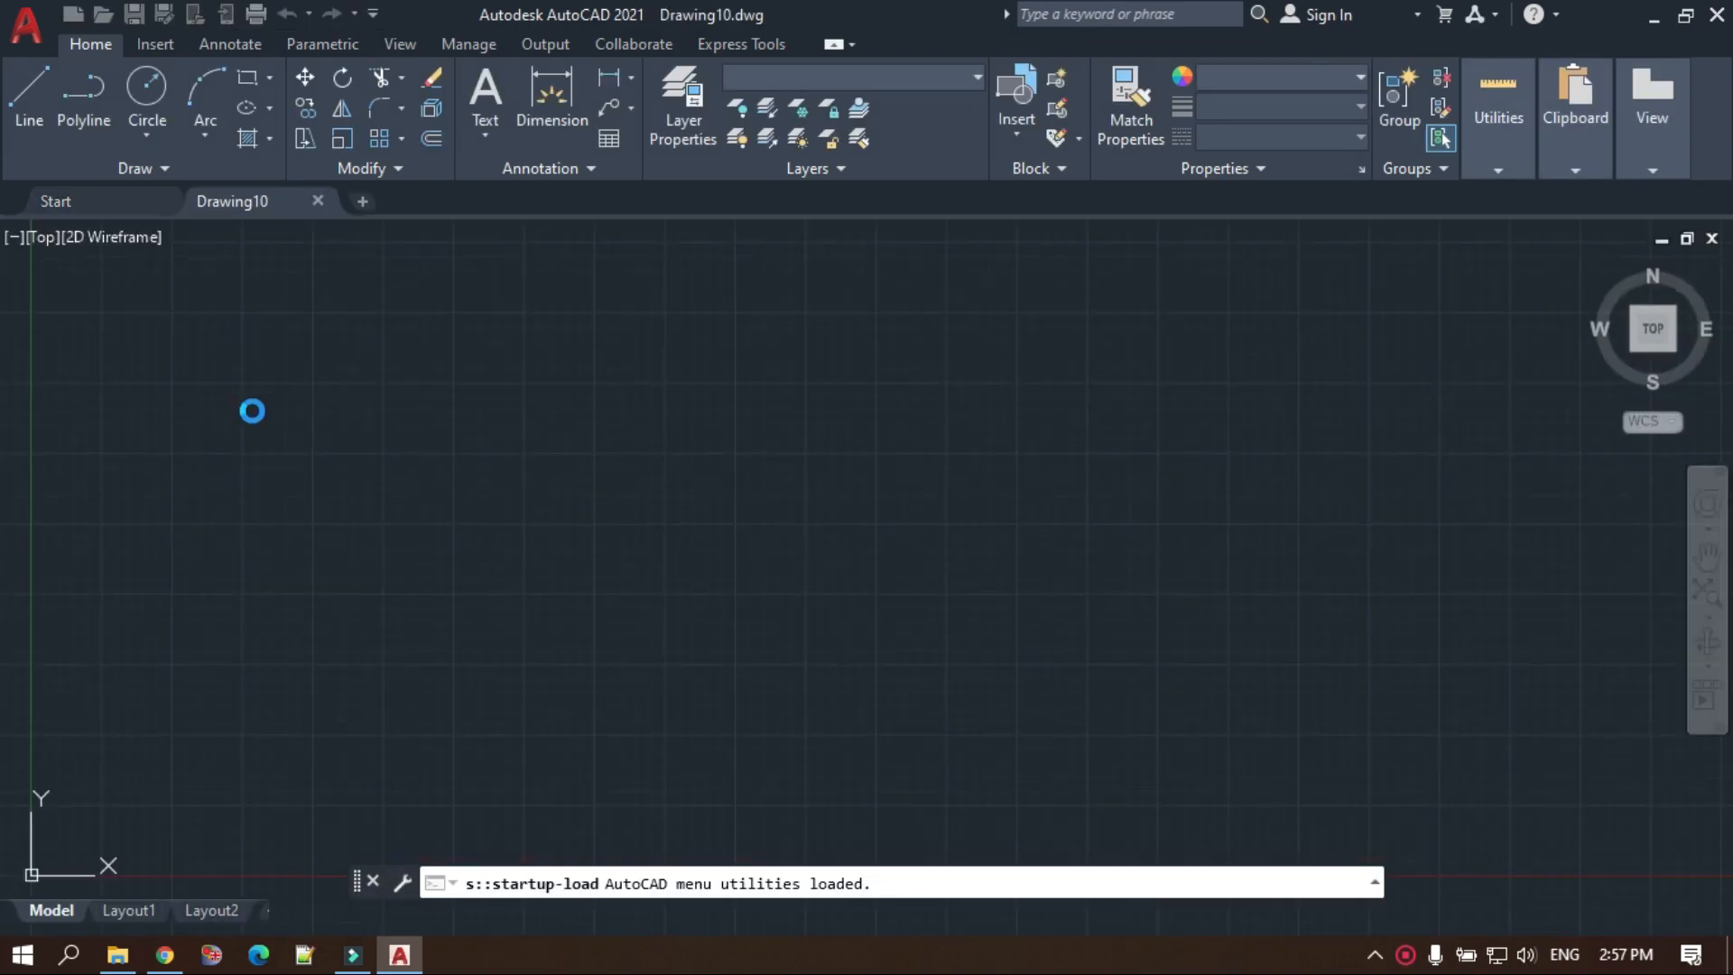
Examine the application's file commands, including New, Open, Save As, Export, Print and Close.
click(6, 13)
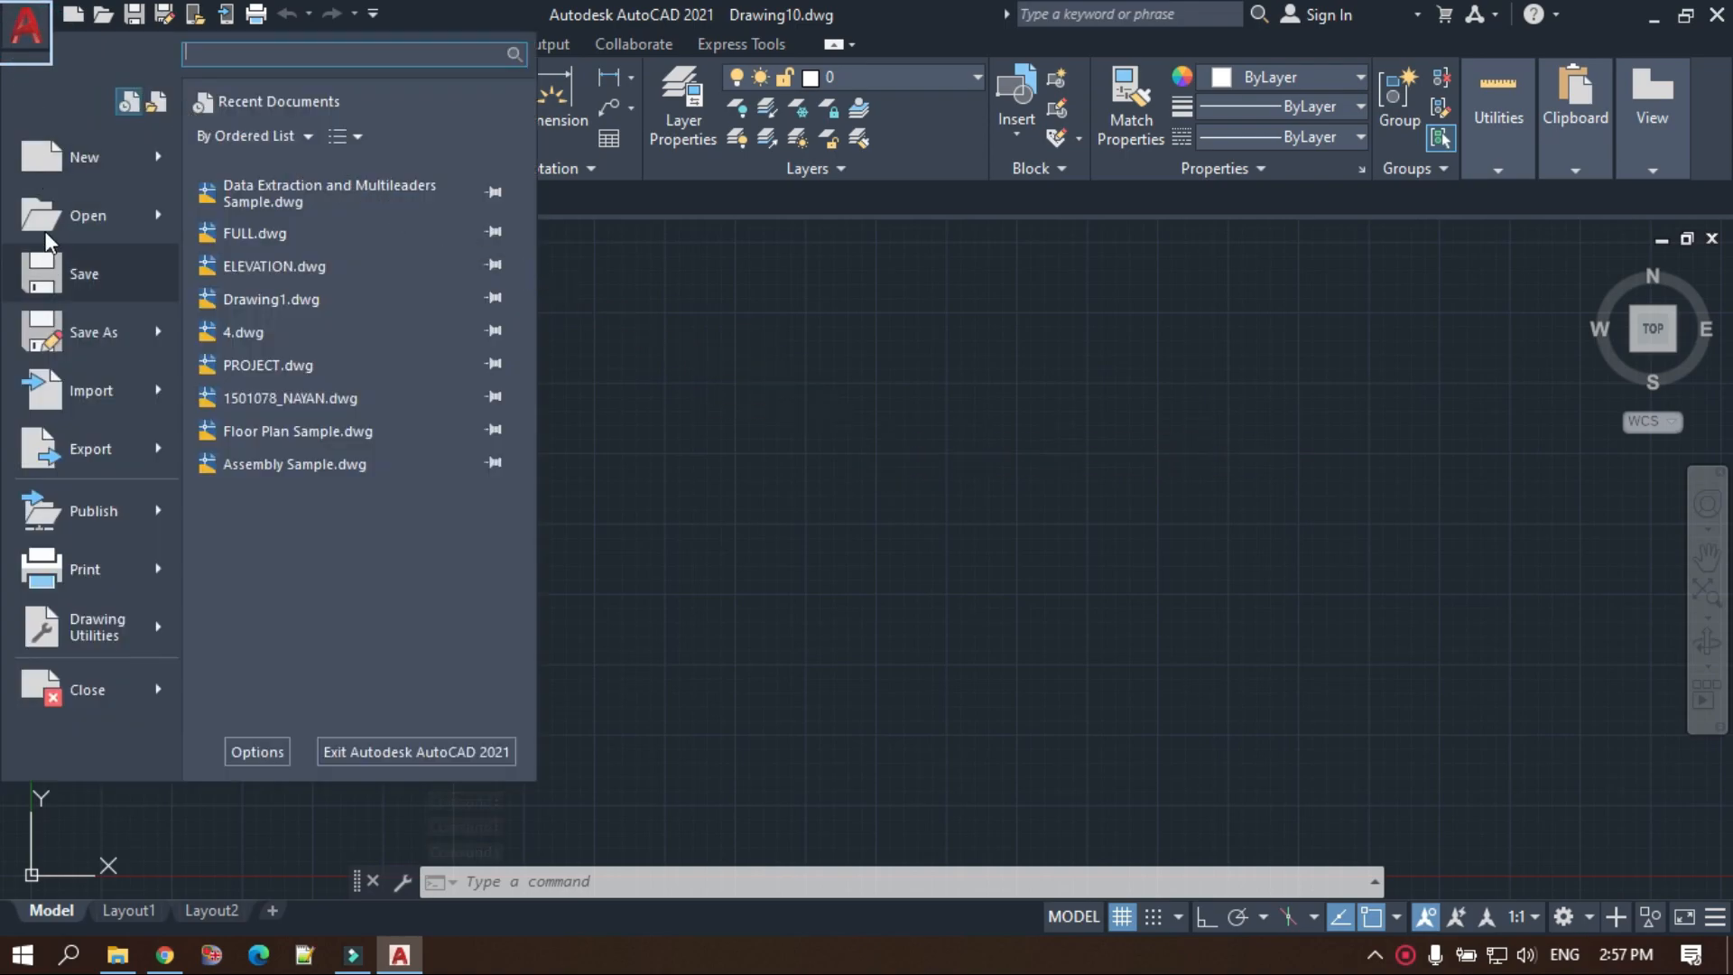
mouse_move(40, 166)
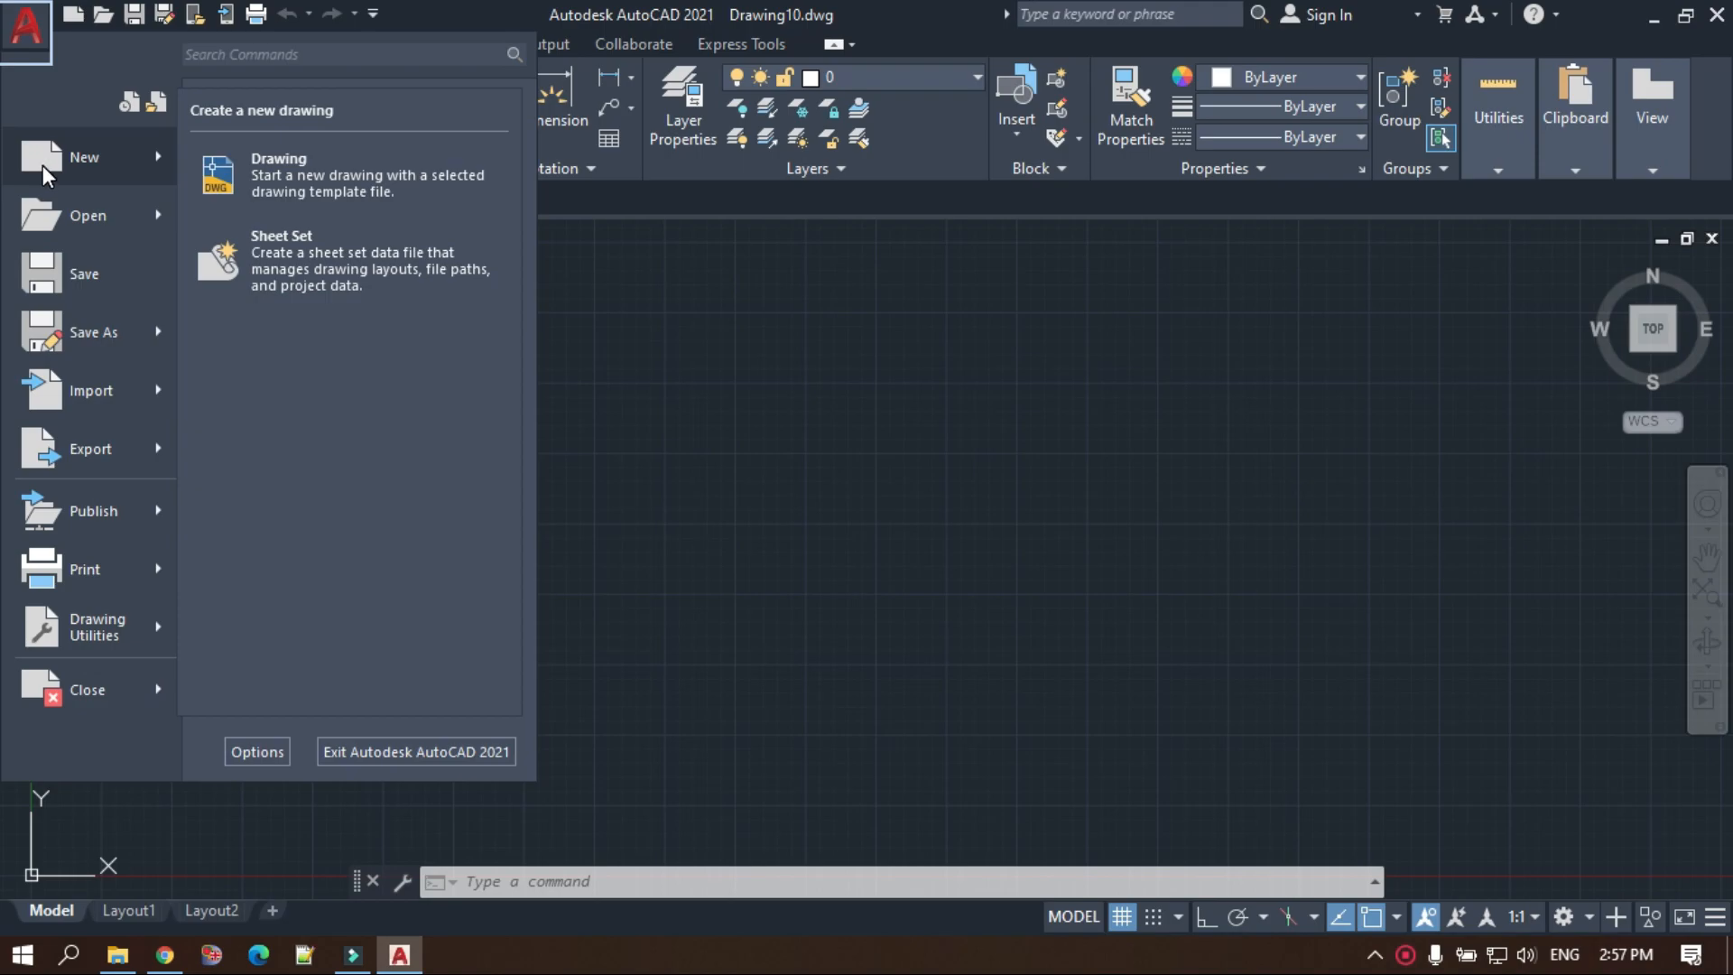
mouse_move(83, 213)
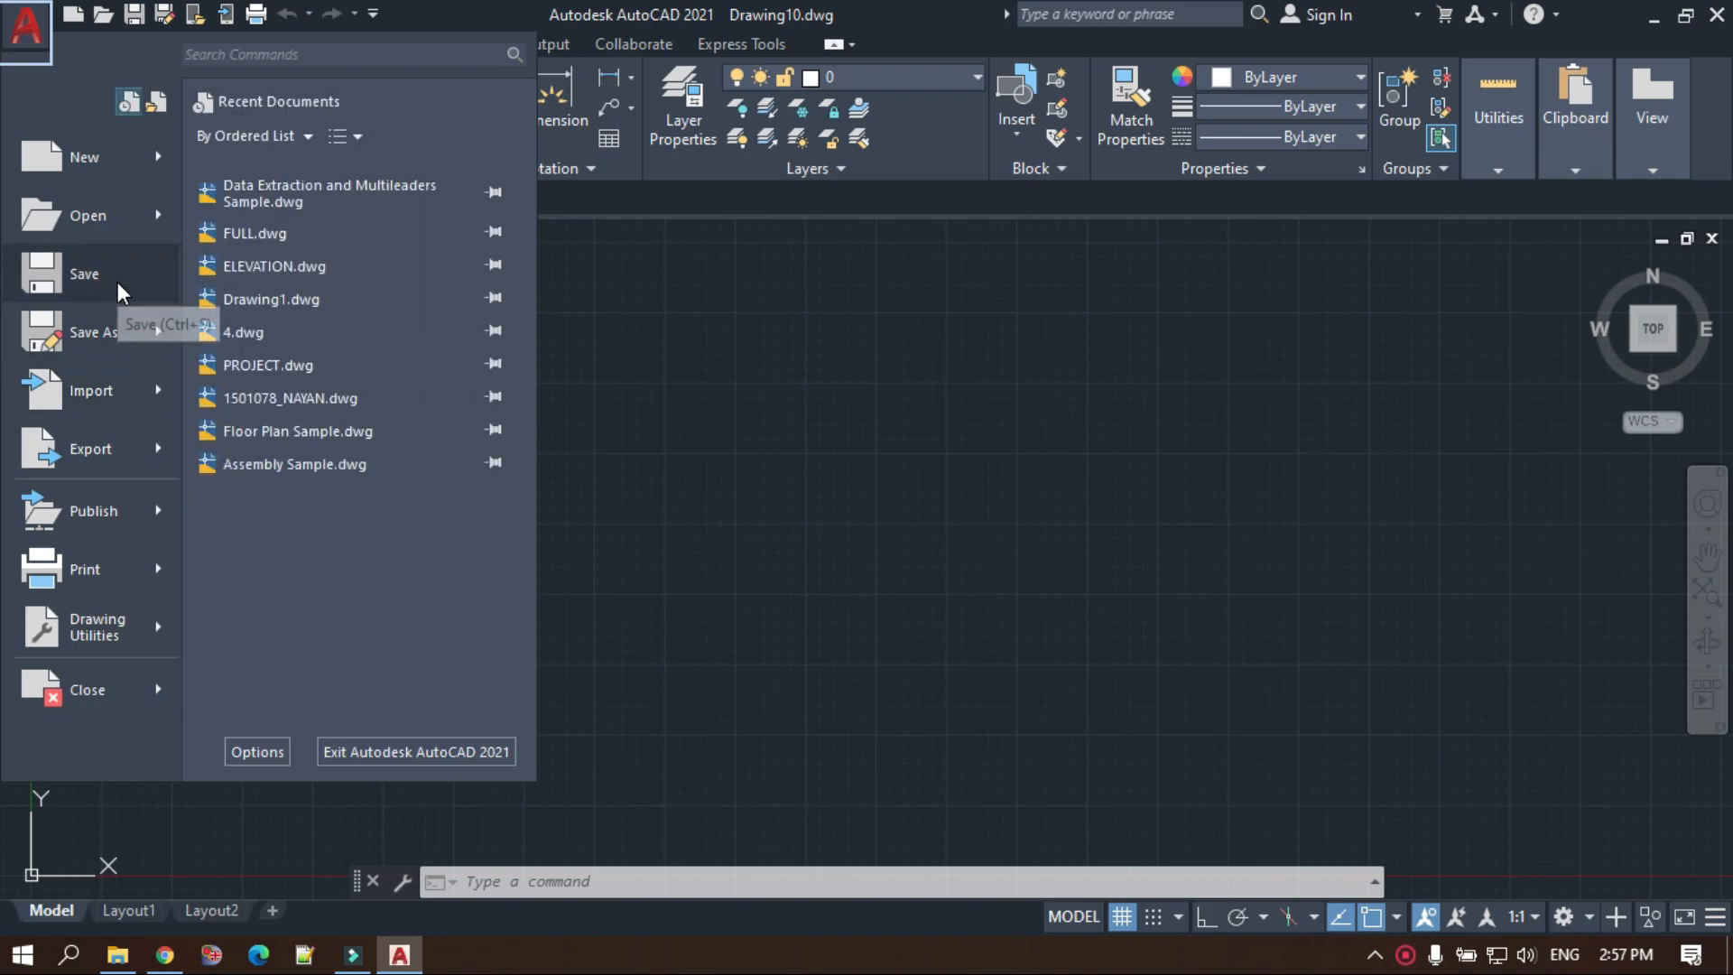
mouse_move(122, 338)
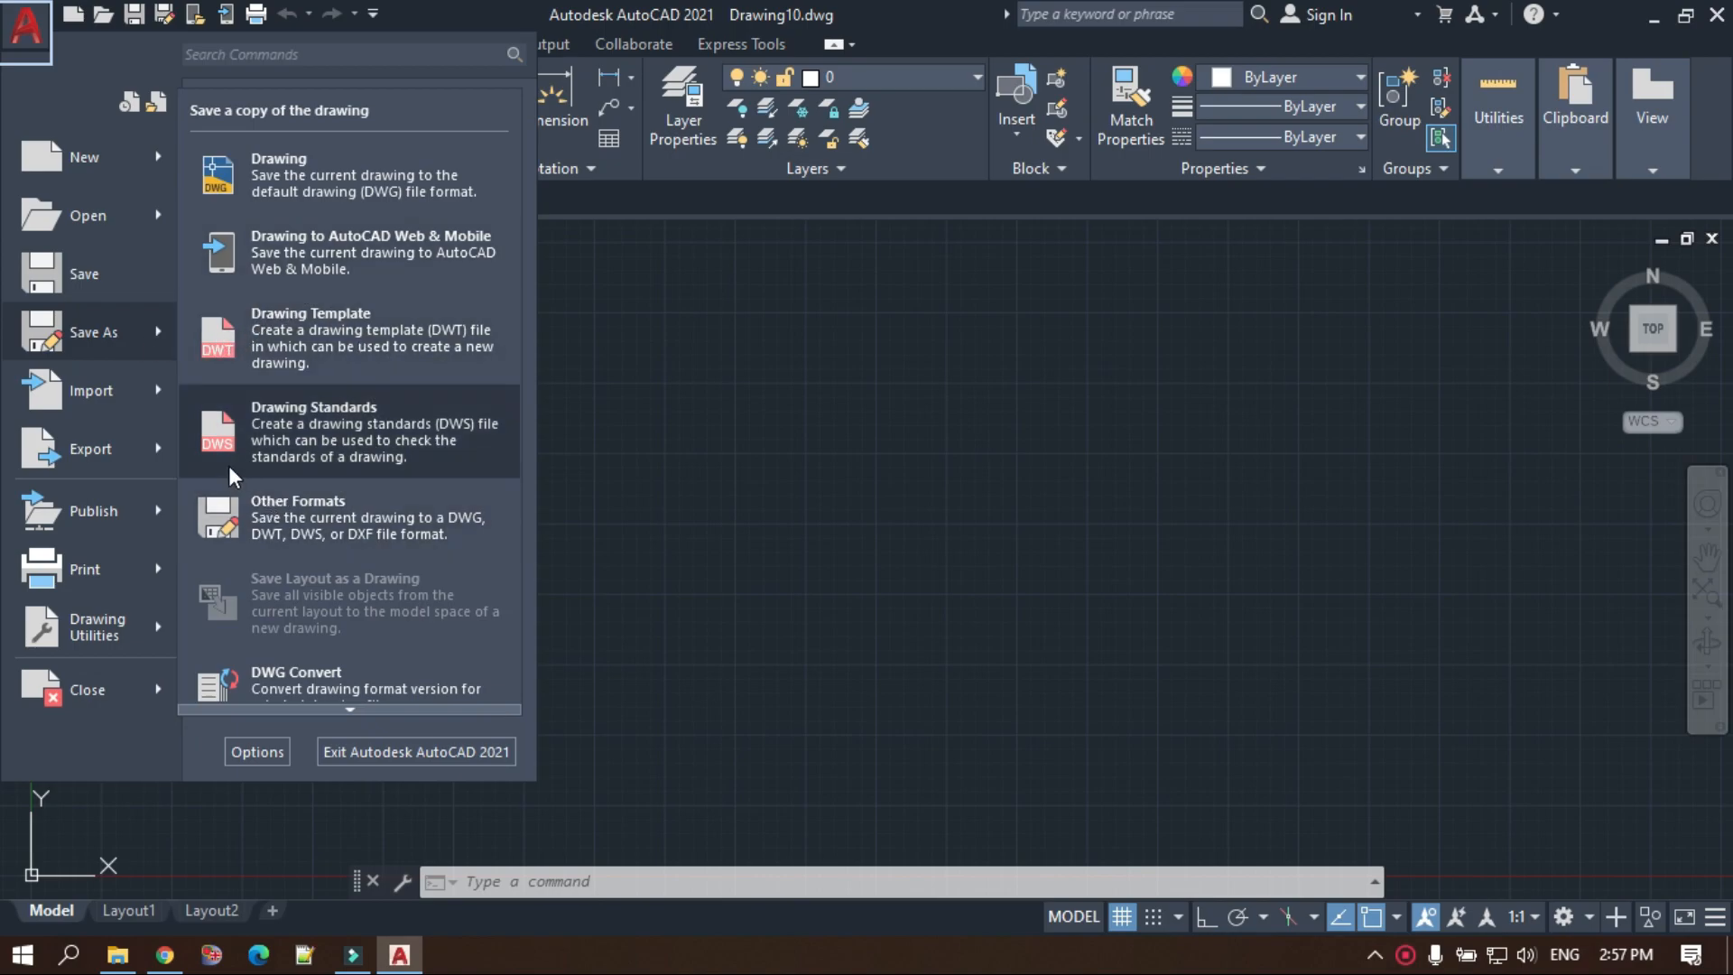
mouse_move(110, 456)
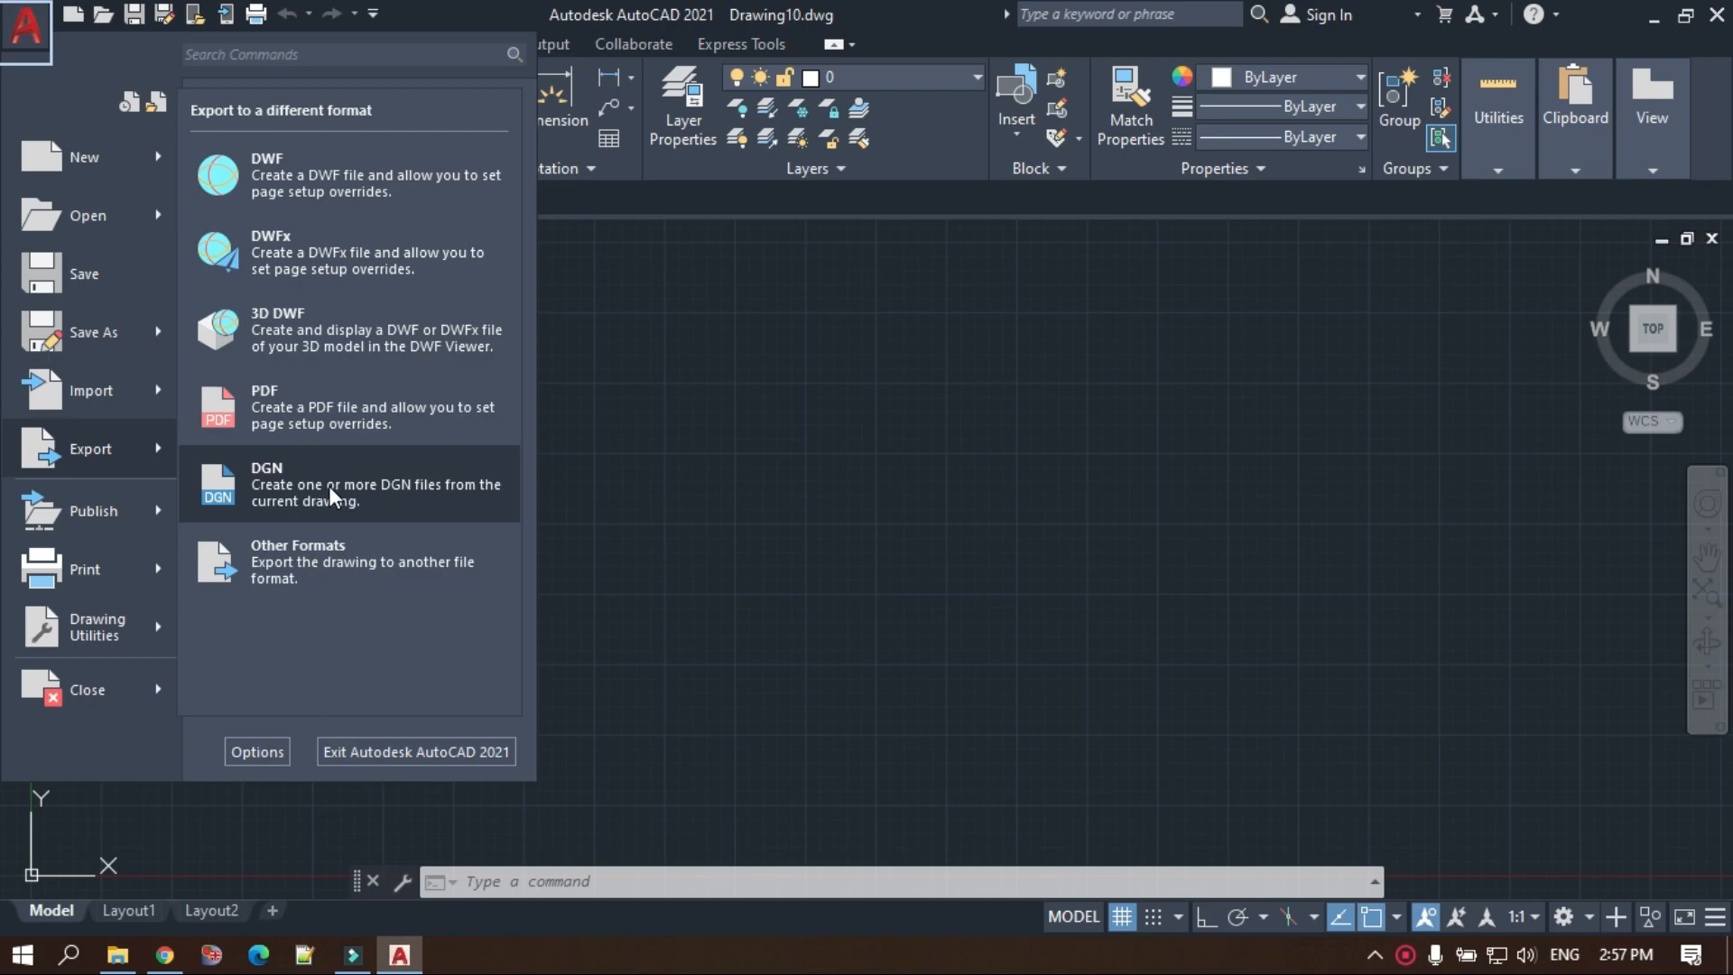
mouse_move(155, 554)
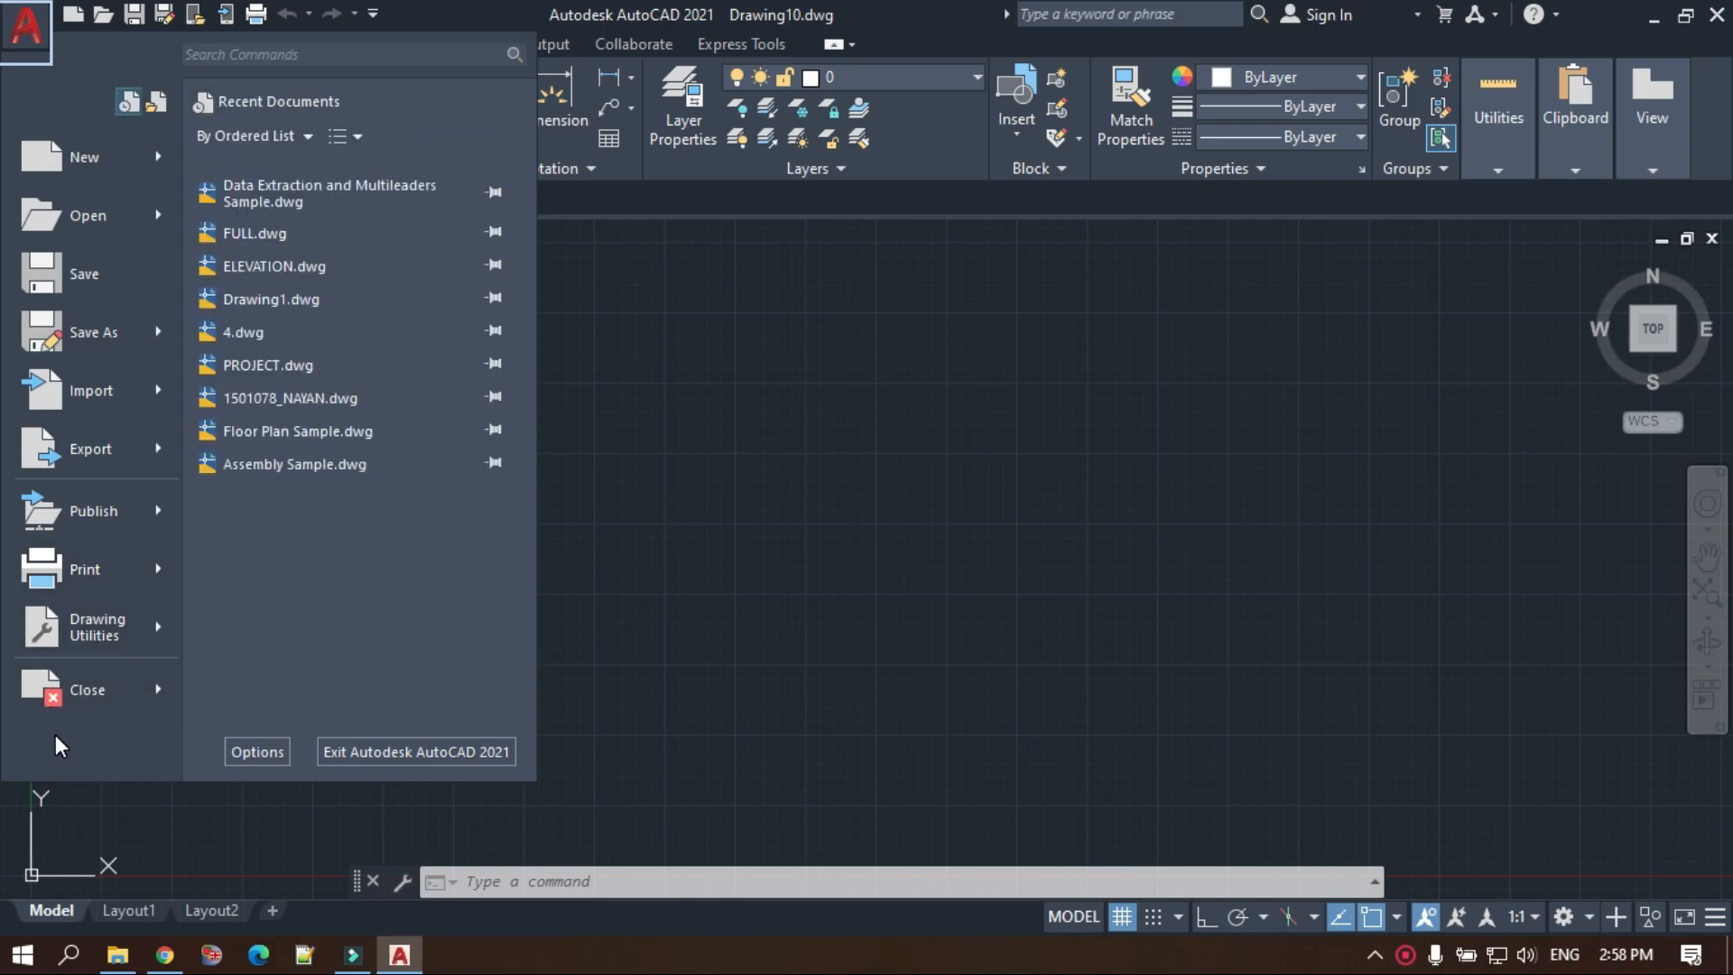
mouse_move(103, 695)
click(18, 11)
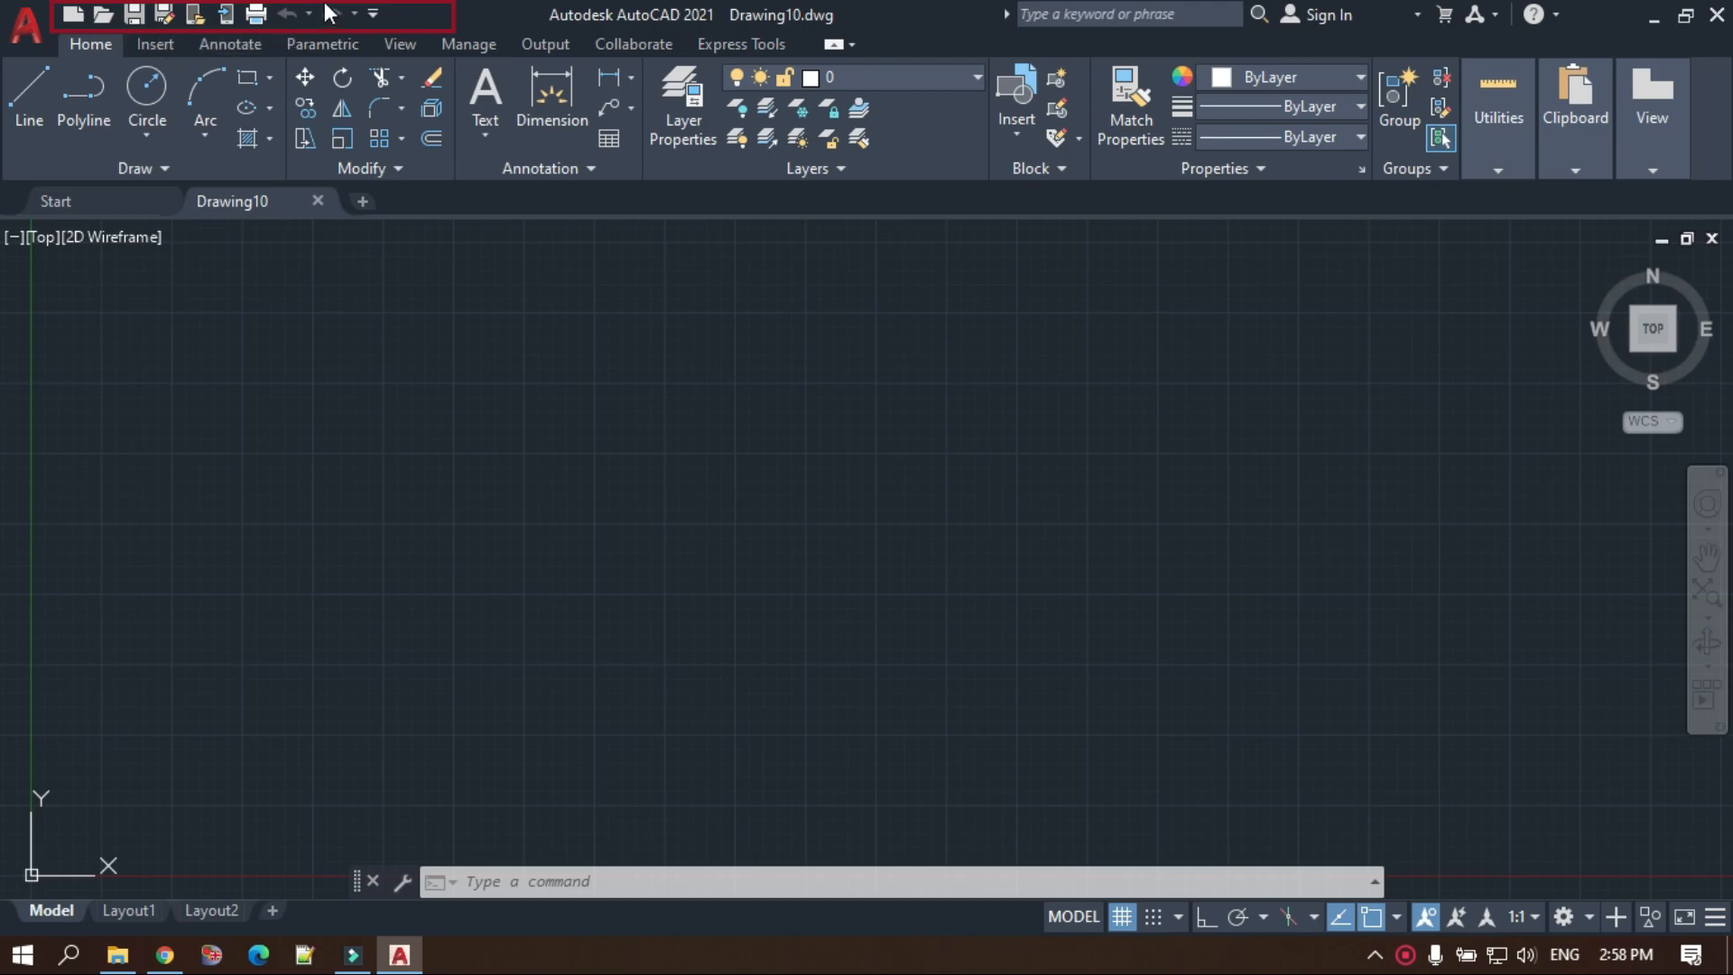
Review the commands that can be added to the Quick Access Toolbar and locate the Info Center search.
click(371, 14)
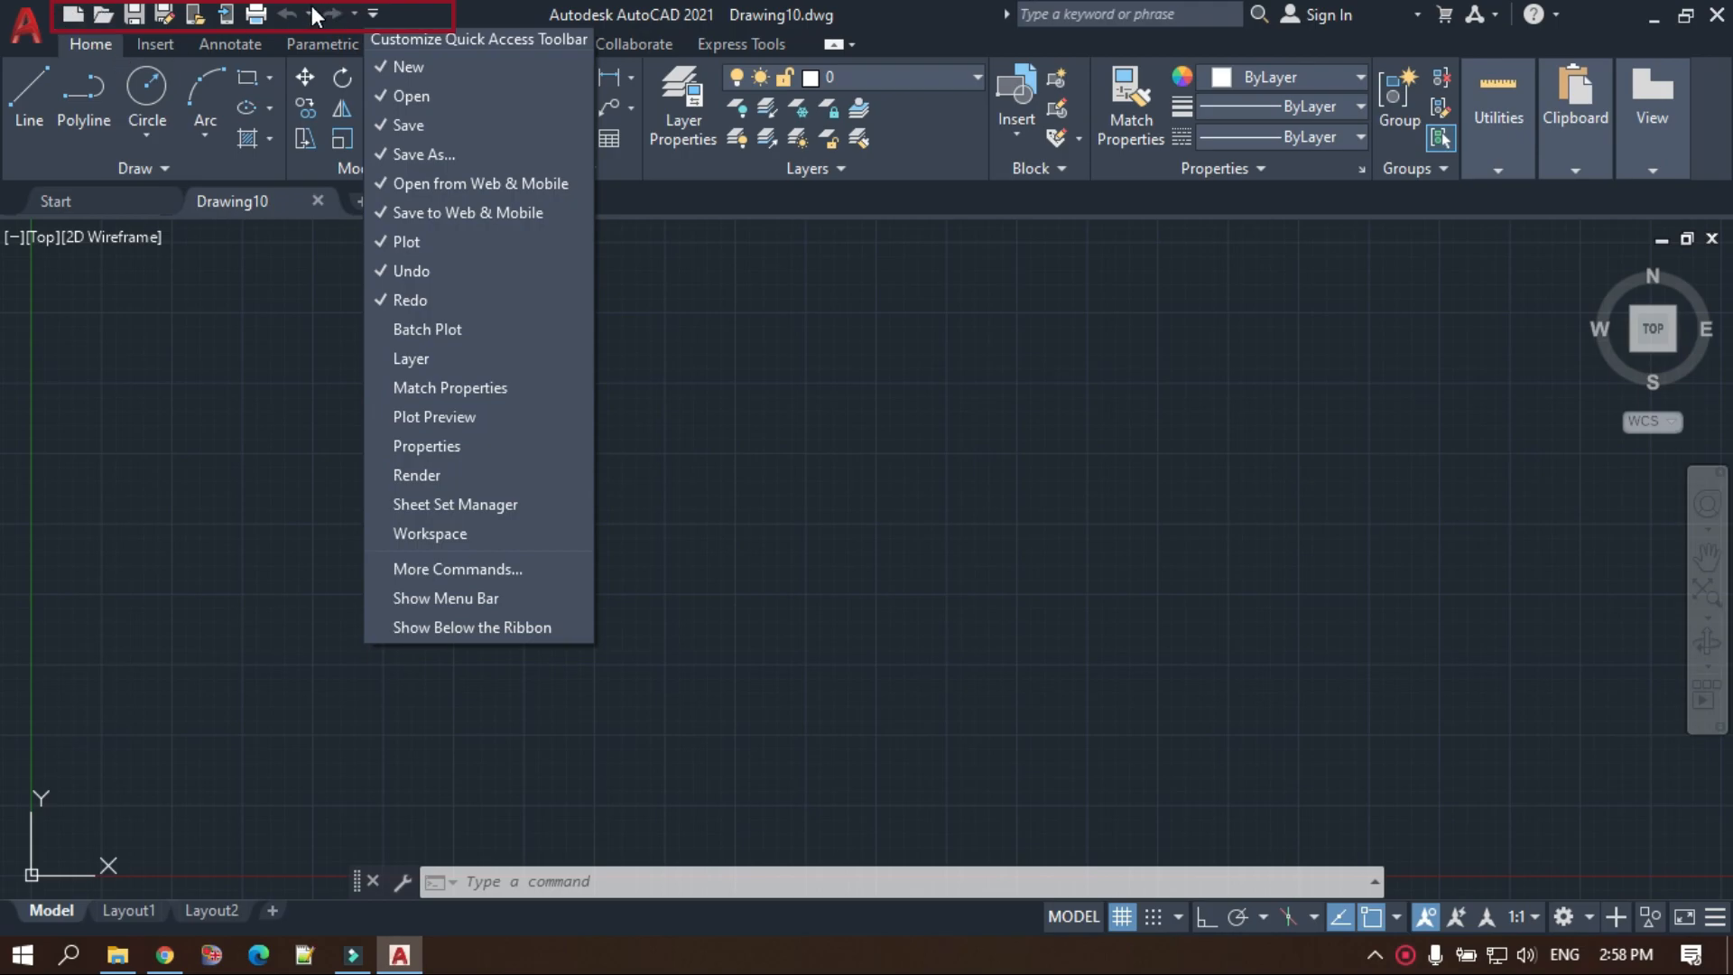
click(373, 12)
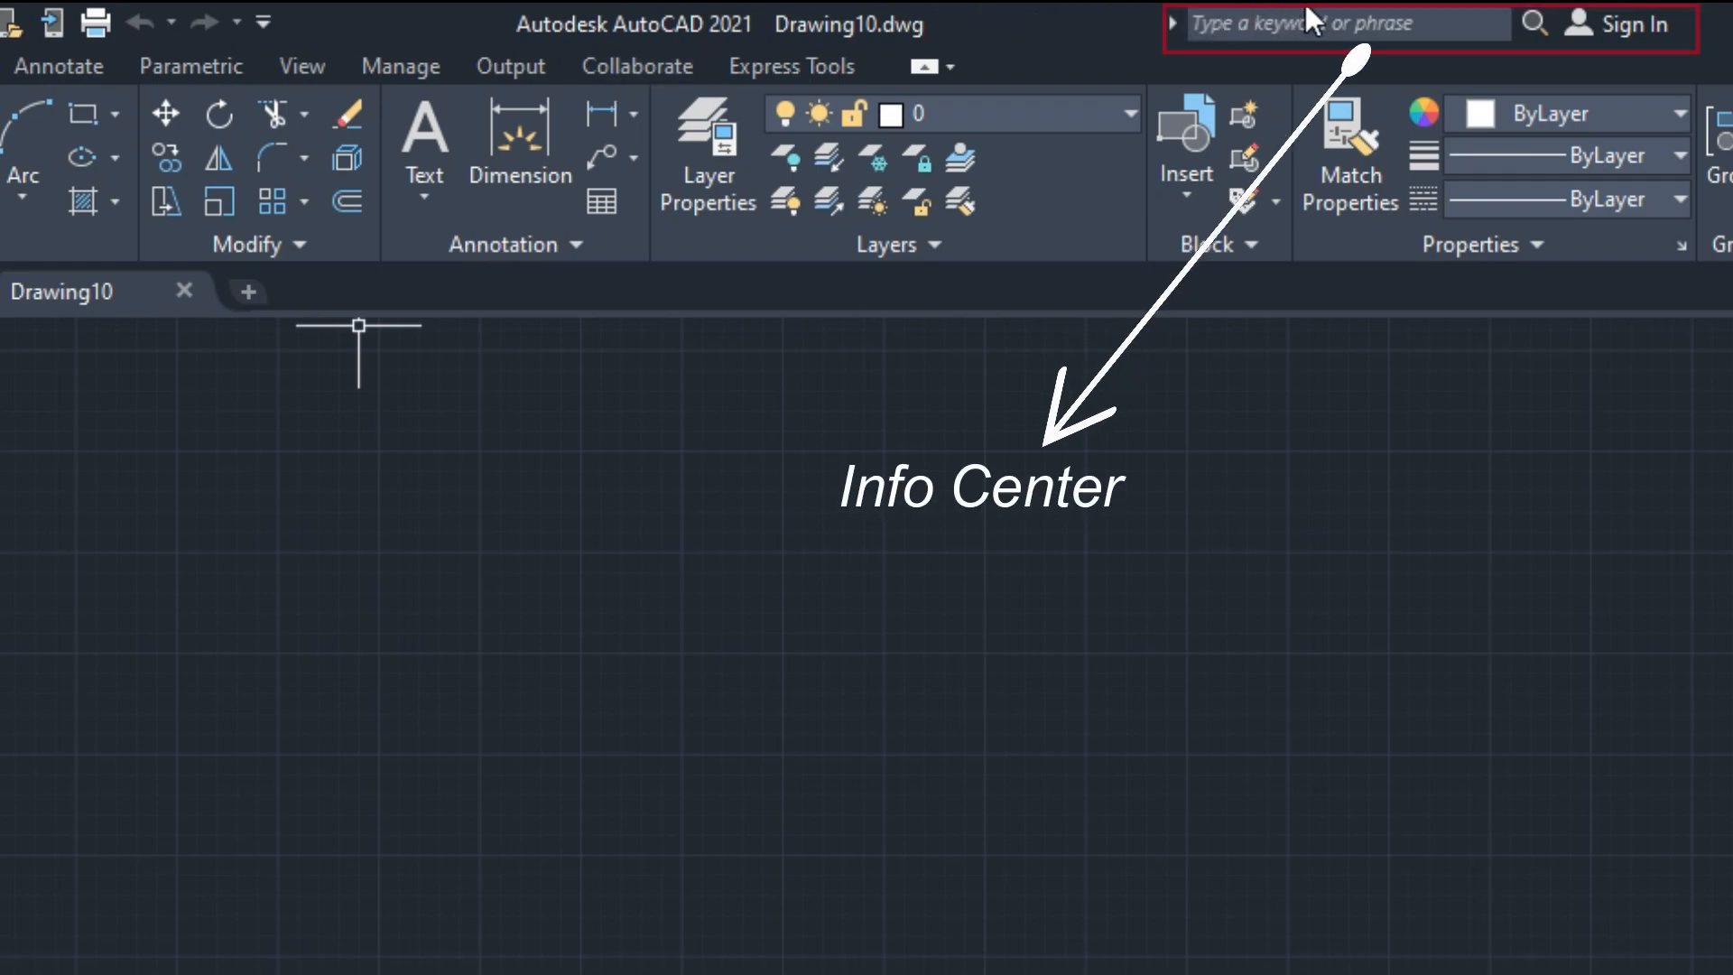
click(1353, 32)
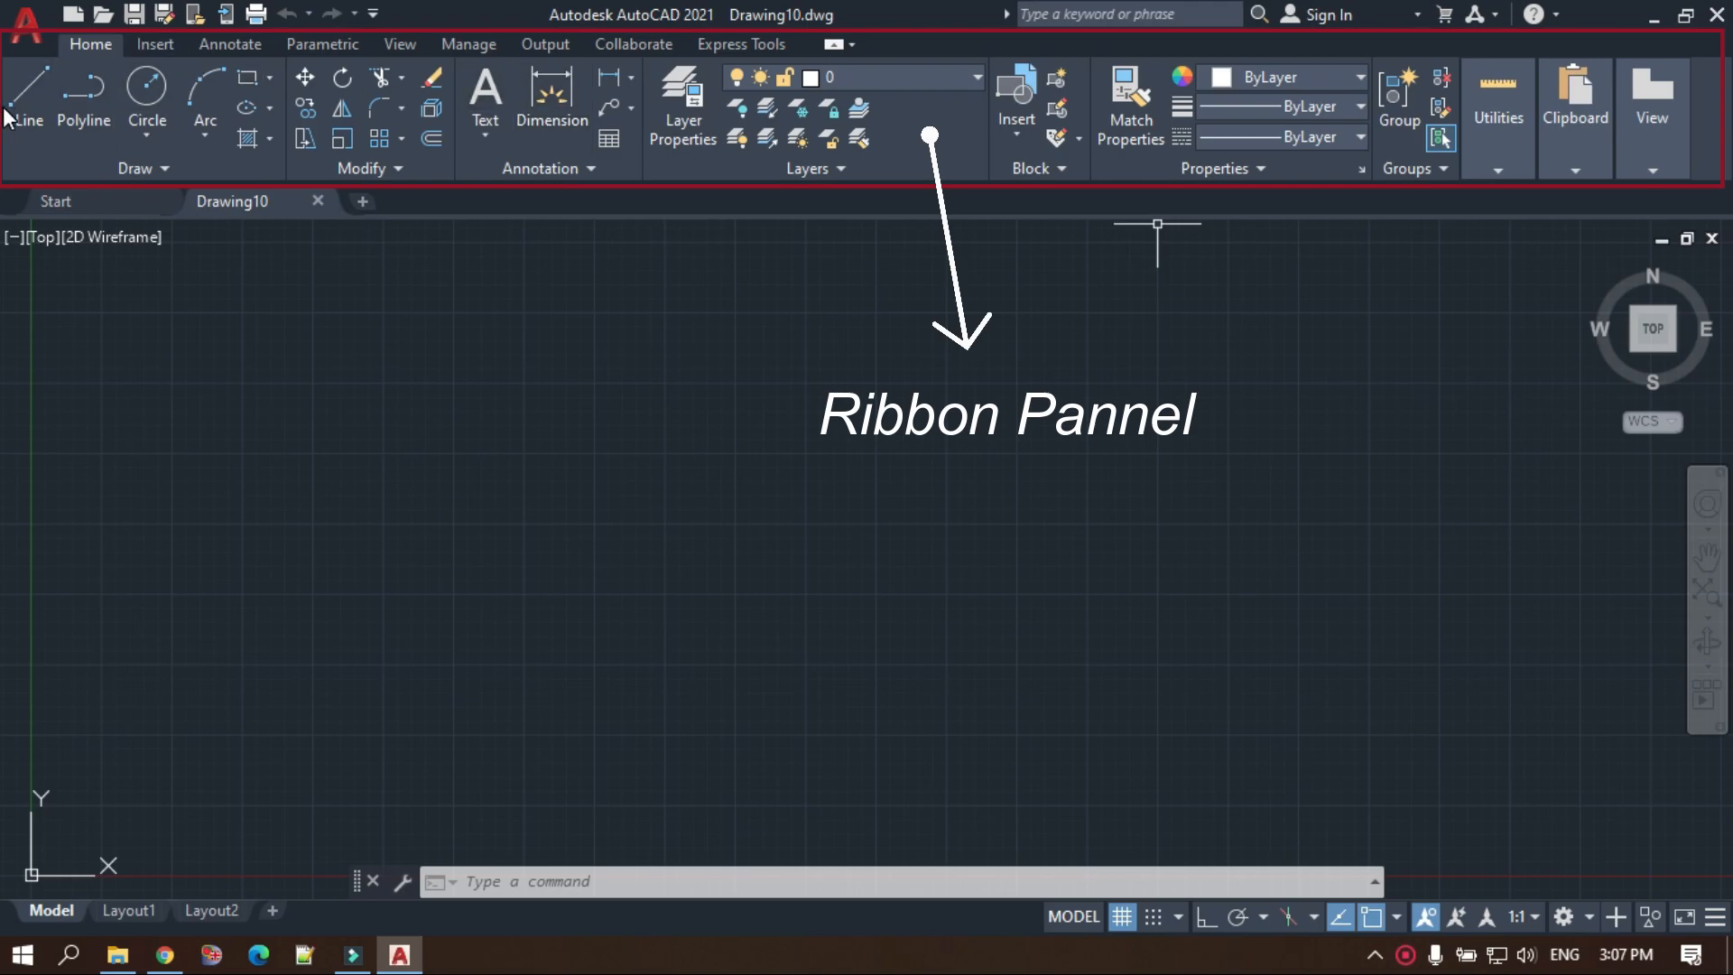
Examine the ribbon's Home, Insert, Annotate and Parametric command sets.
click(135, 45)
click(90, 45)
click(146, 44)
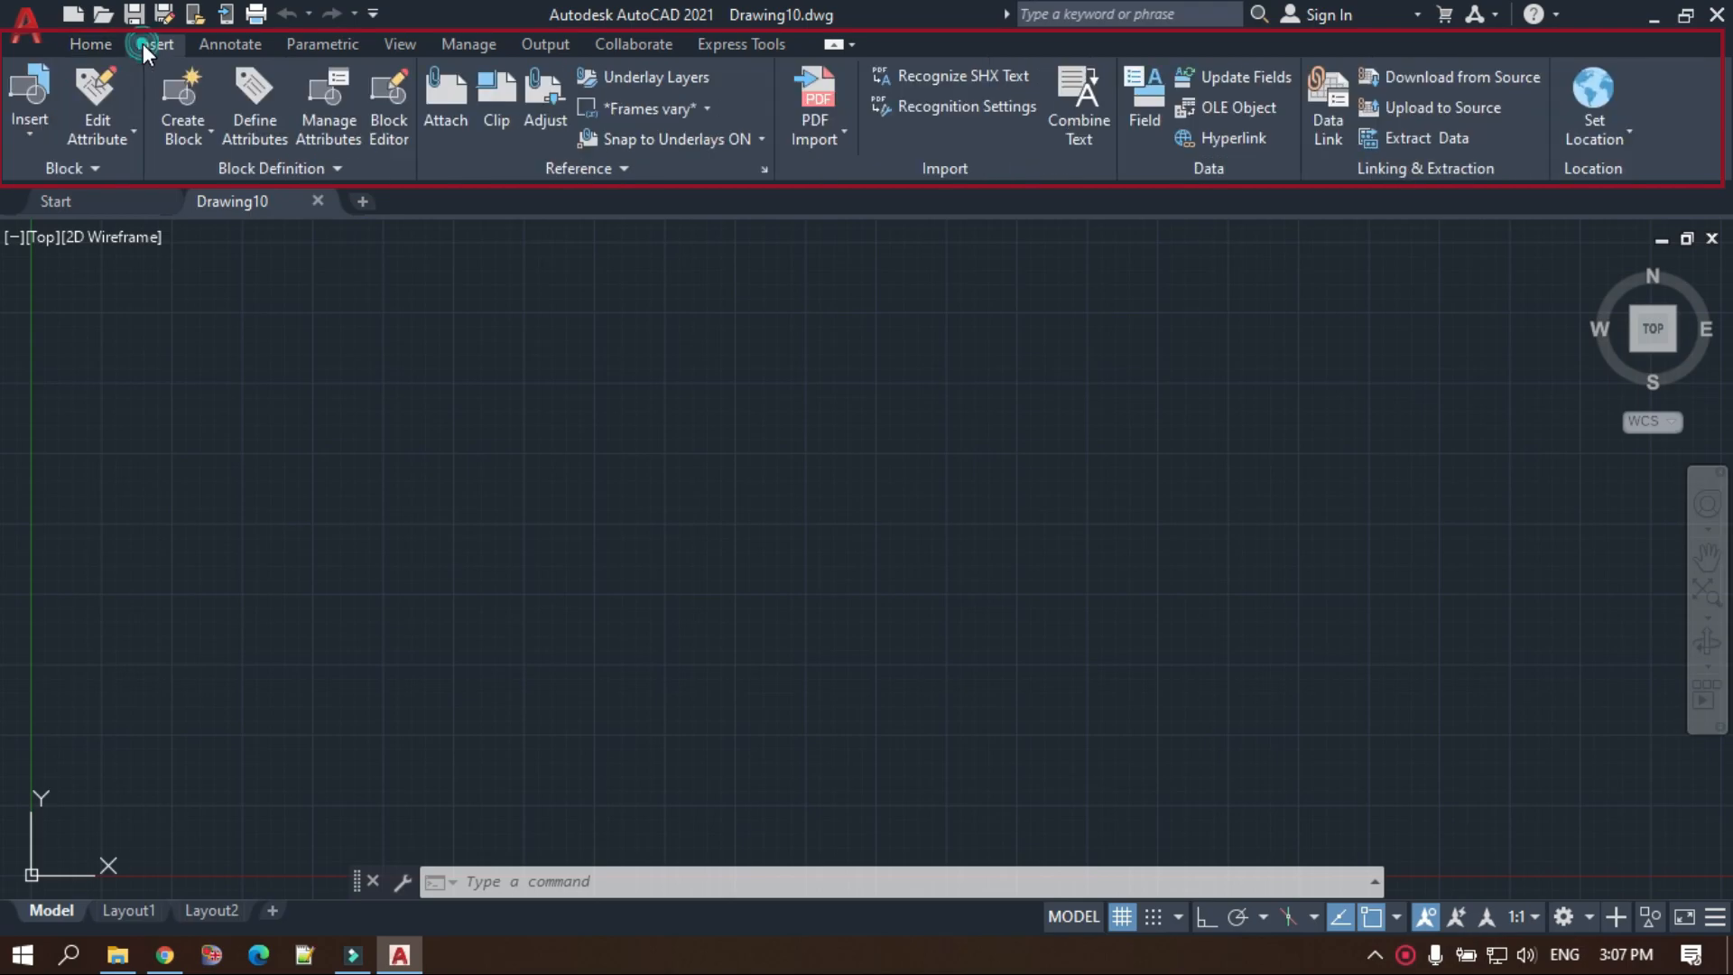
click(221, 45)
click(321, 47)
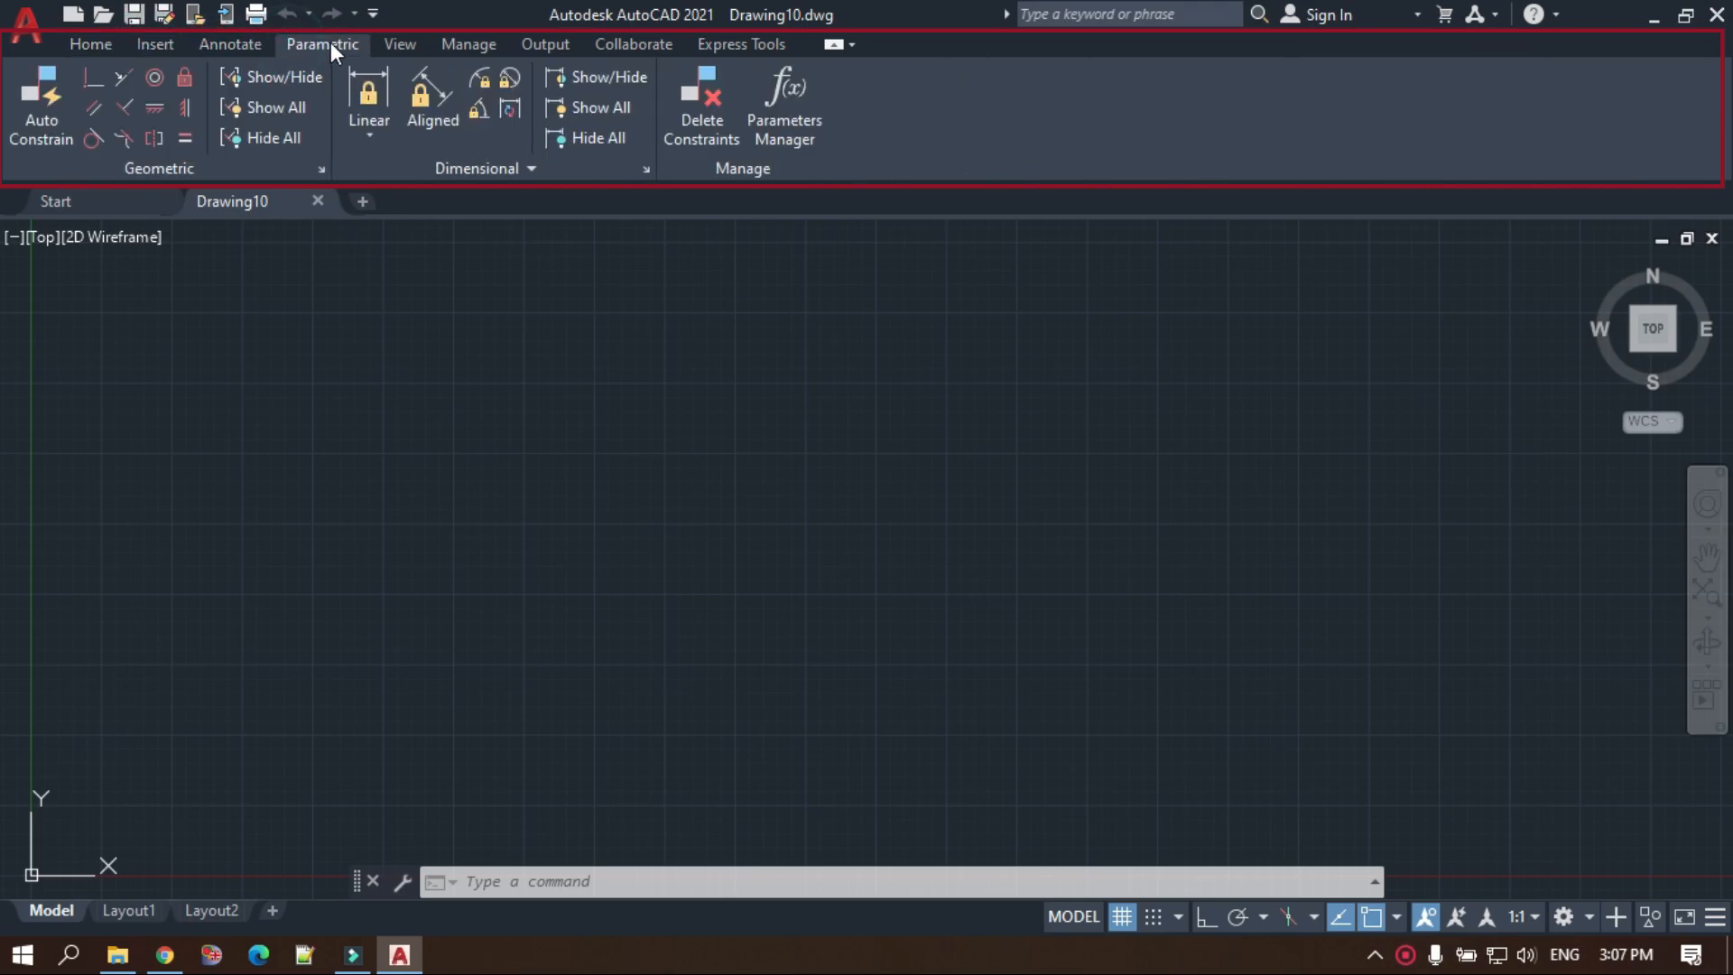
click(90, 45)
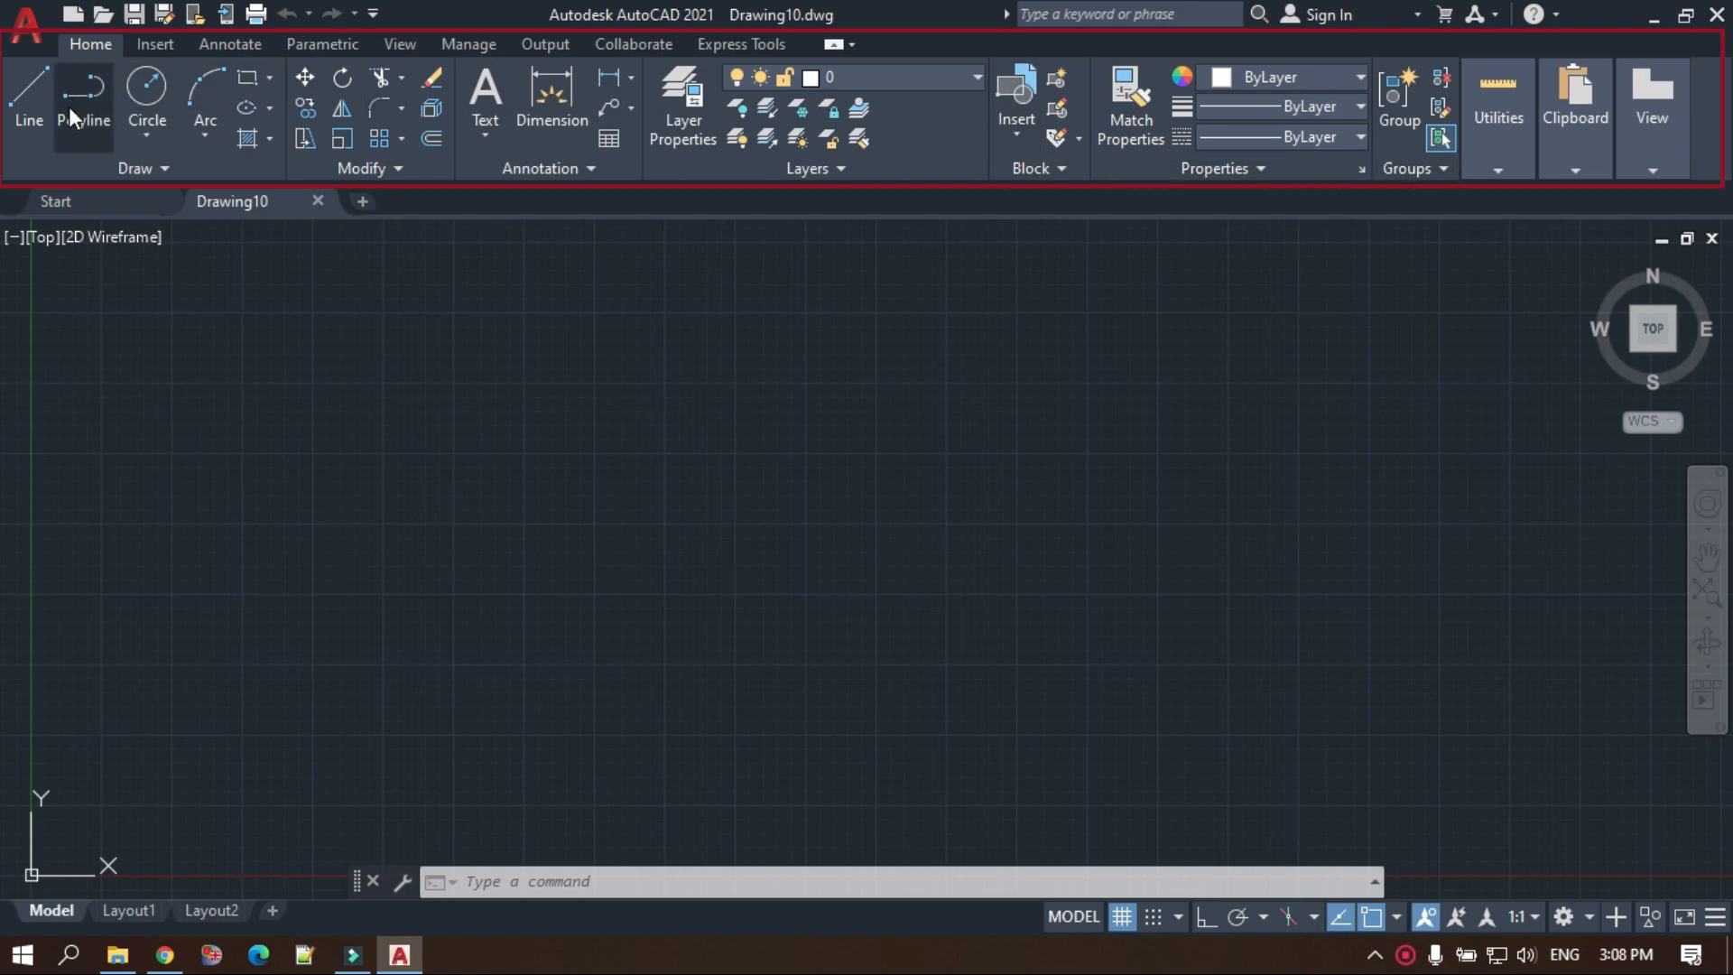
click(144, 52)
click(211, 41)
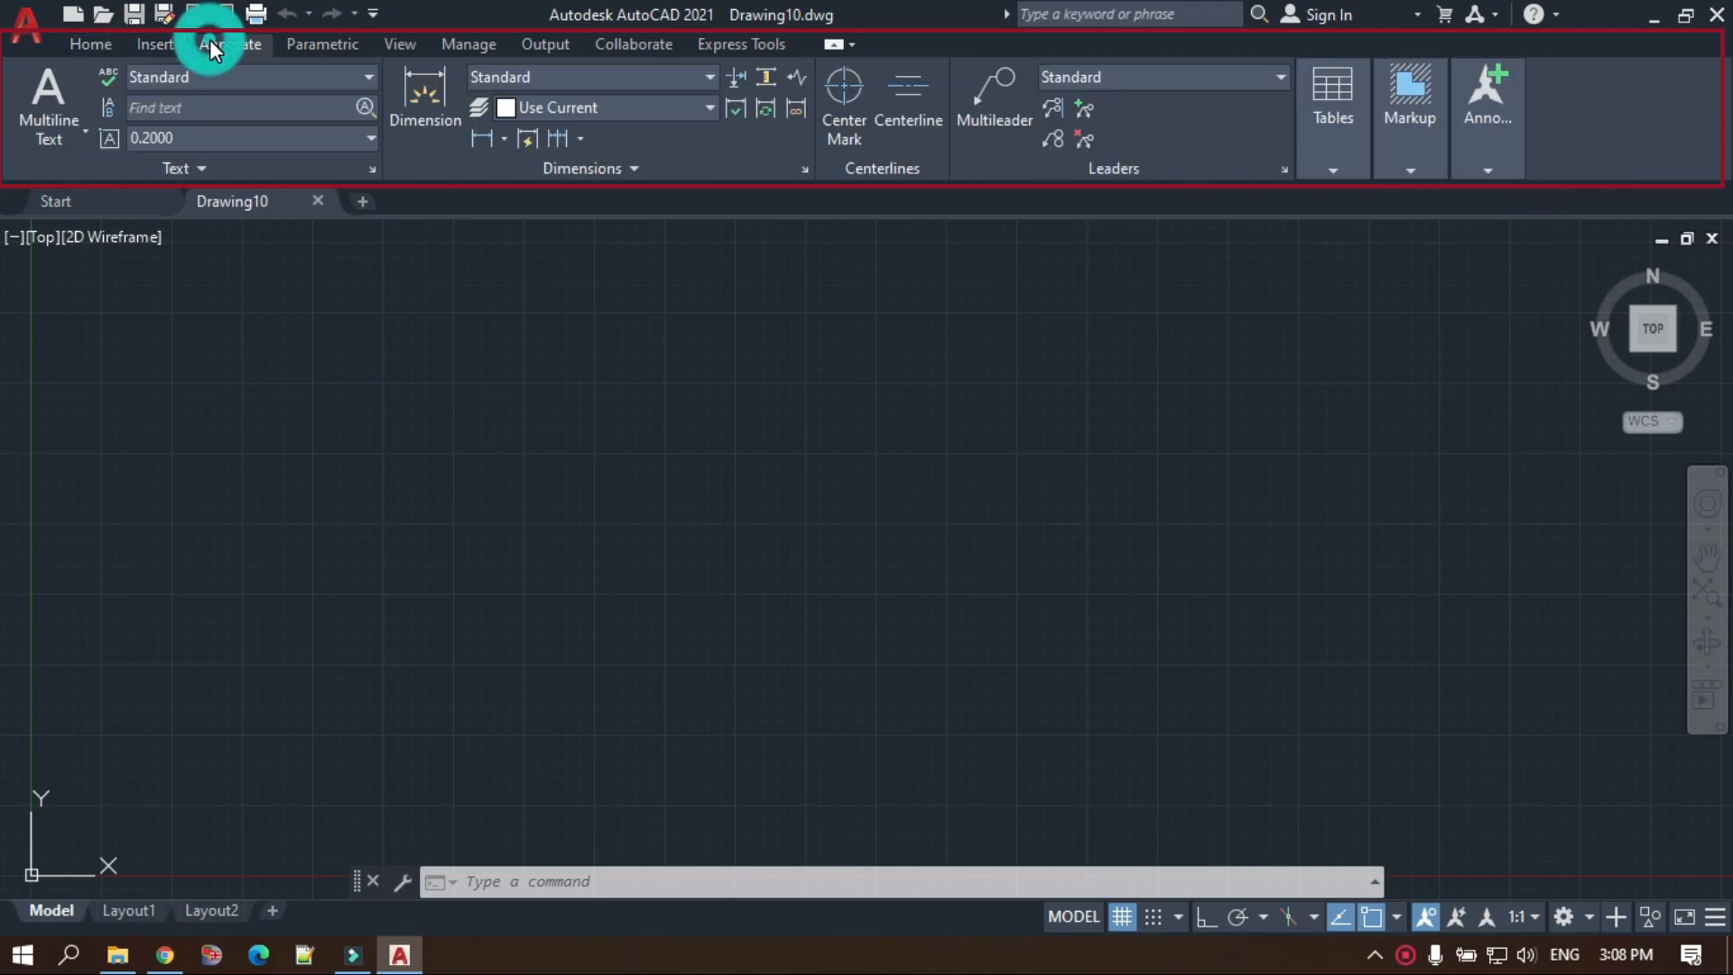
click(343, 42)
Hide the UCS icon in the drawing area and show it again.
click(391, 43)
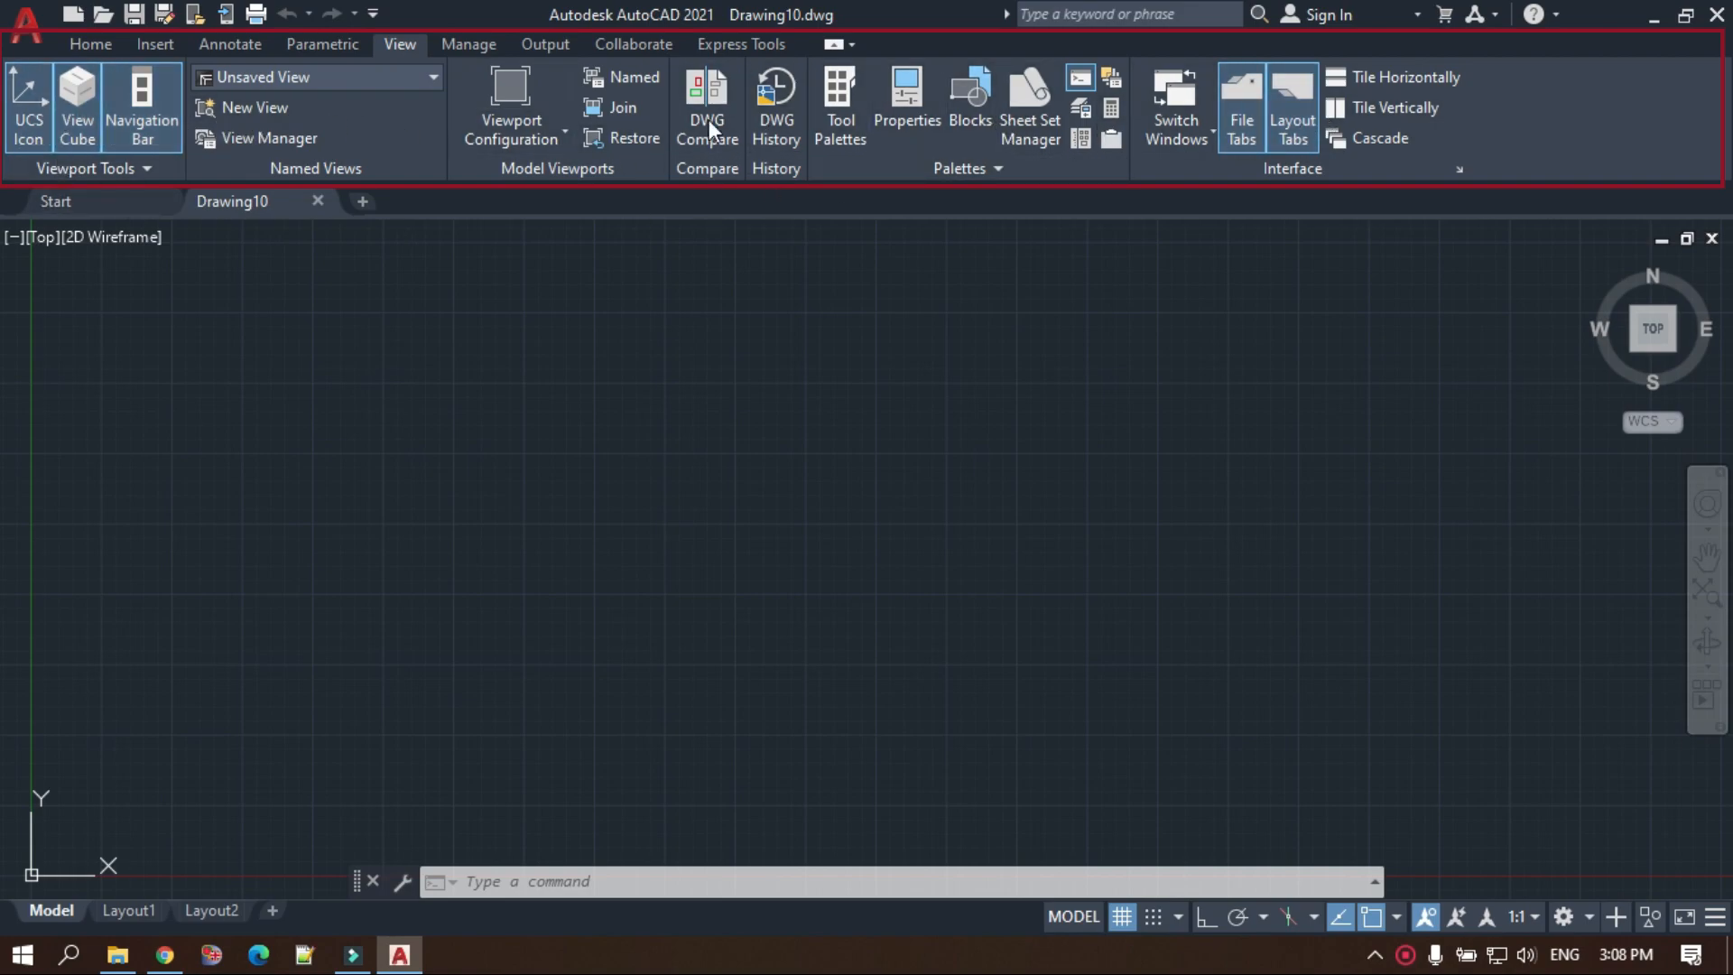
click(33, 94)
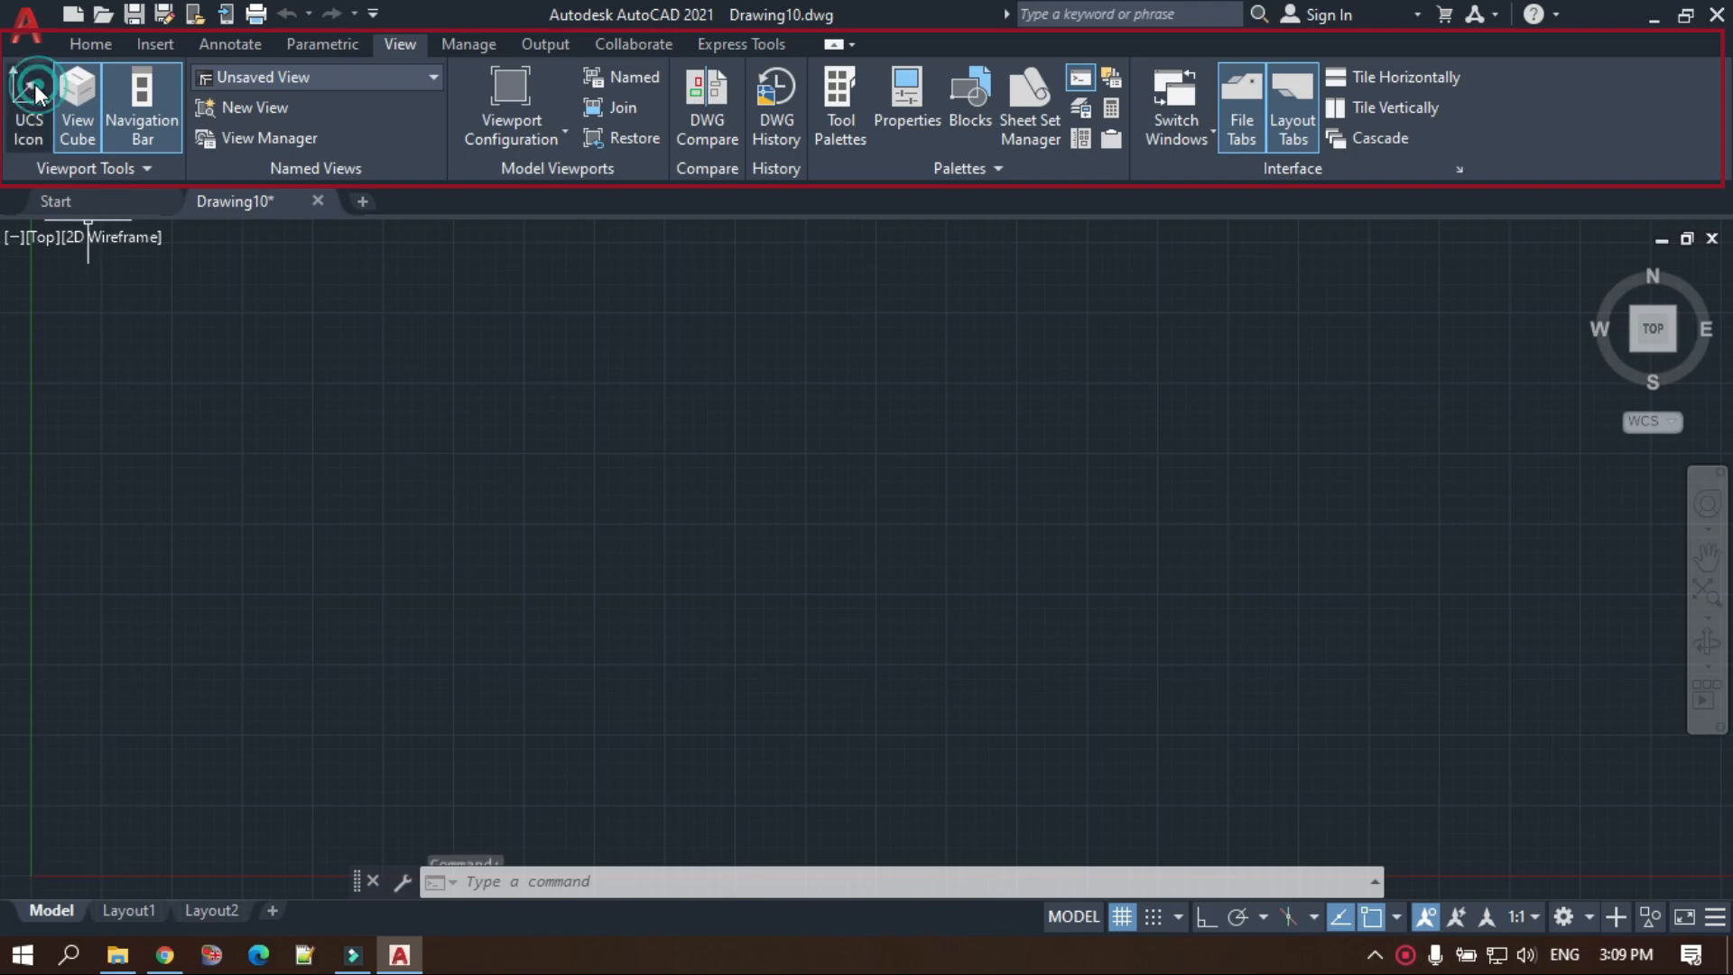
click(32, 94)
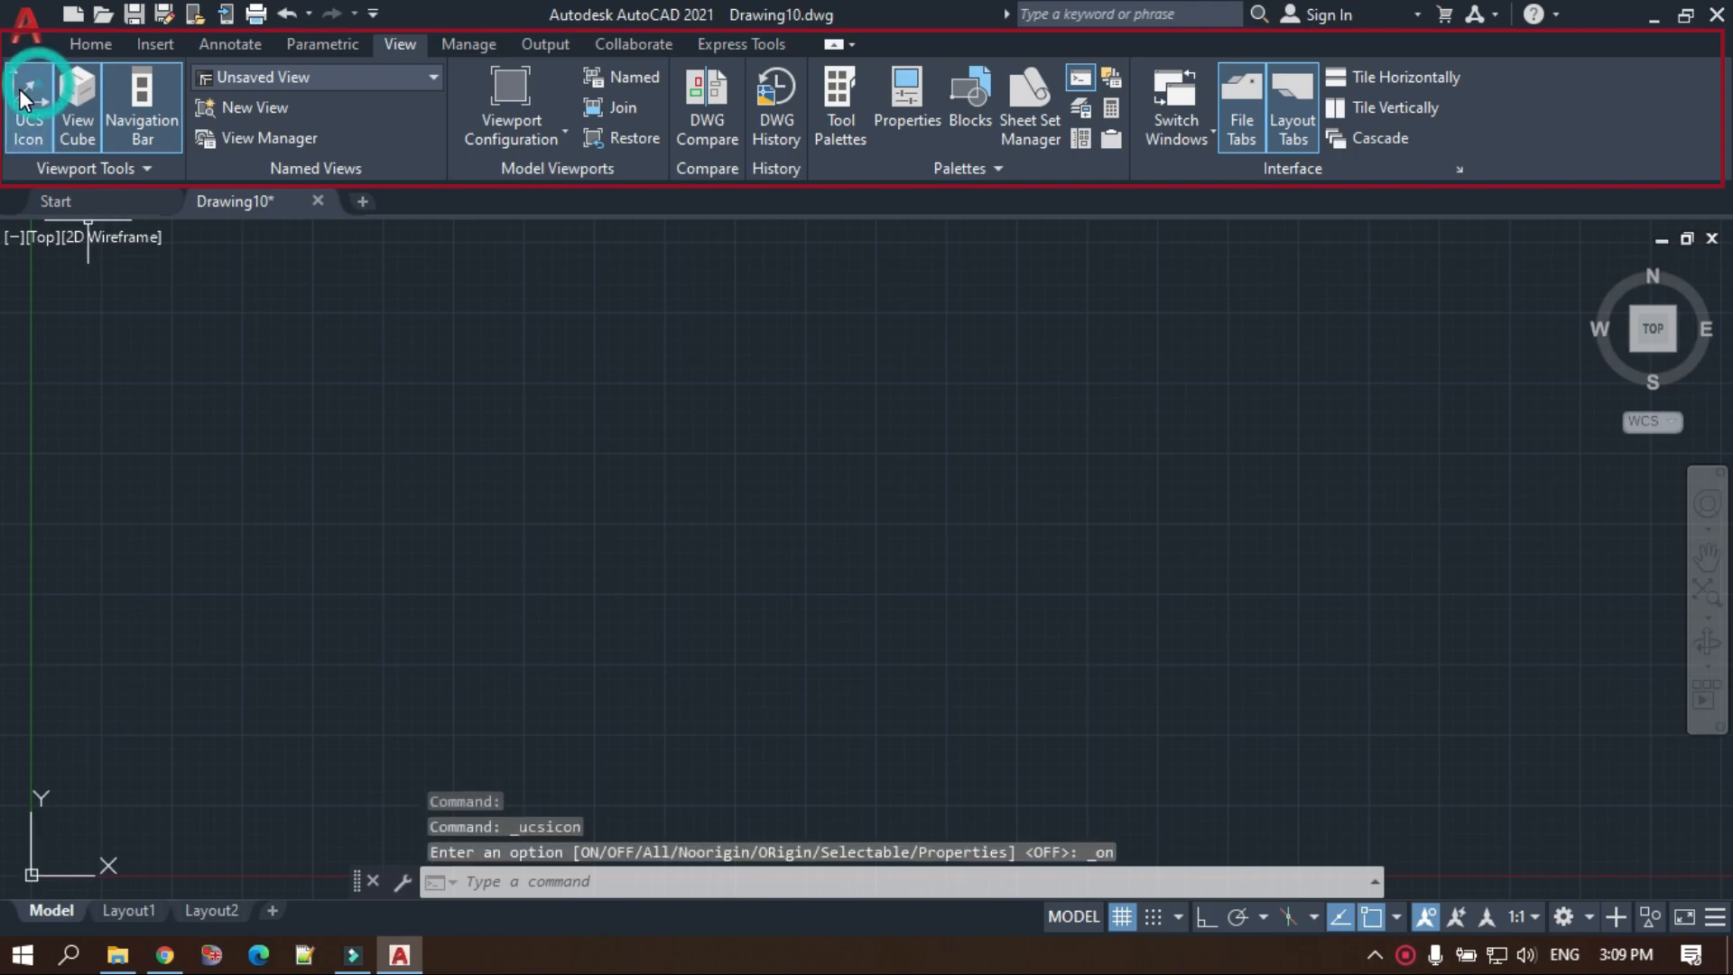
Examine the ribbon's Manage, Output, Collaborate and Express Tools command sets.
click(444, 40)
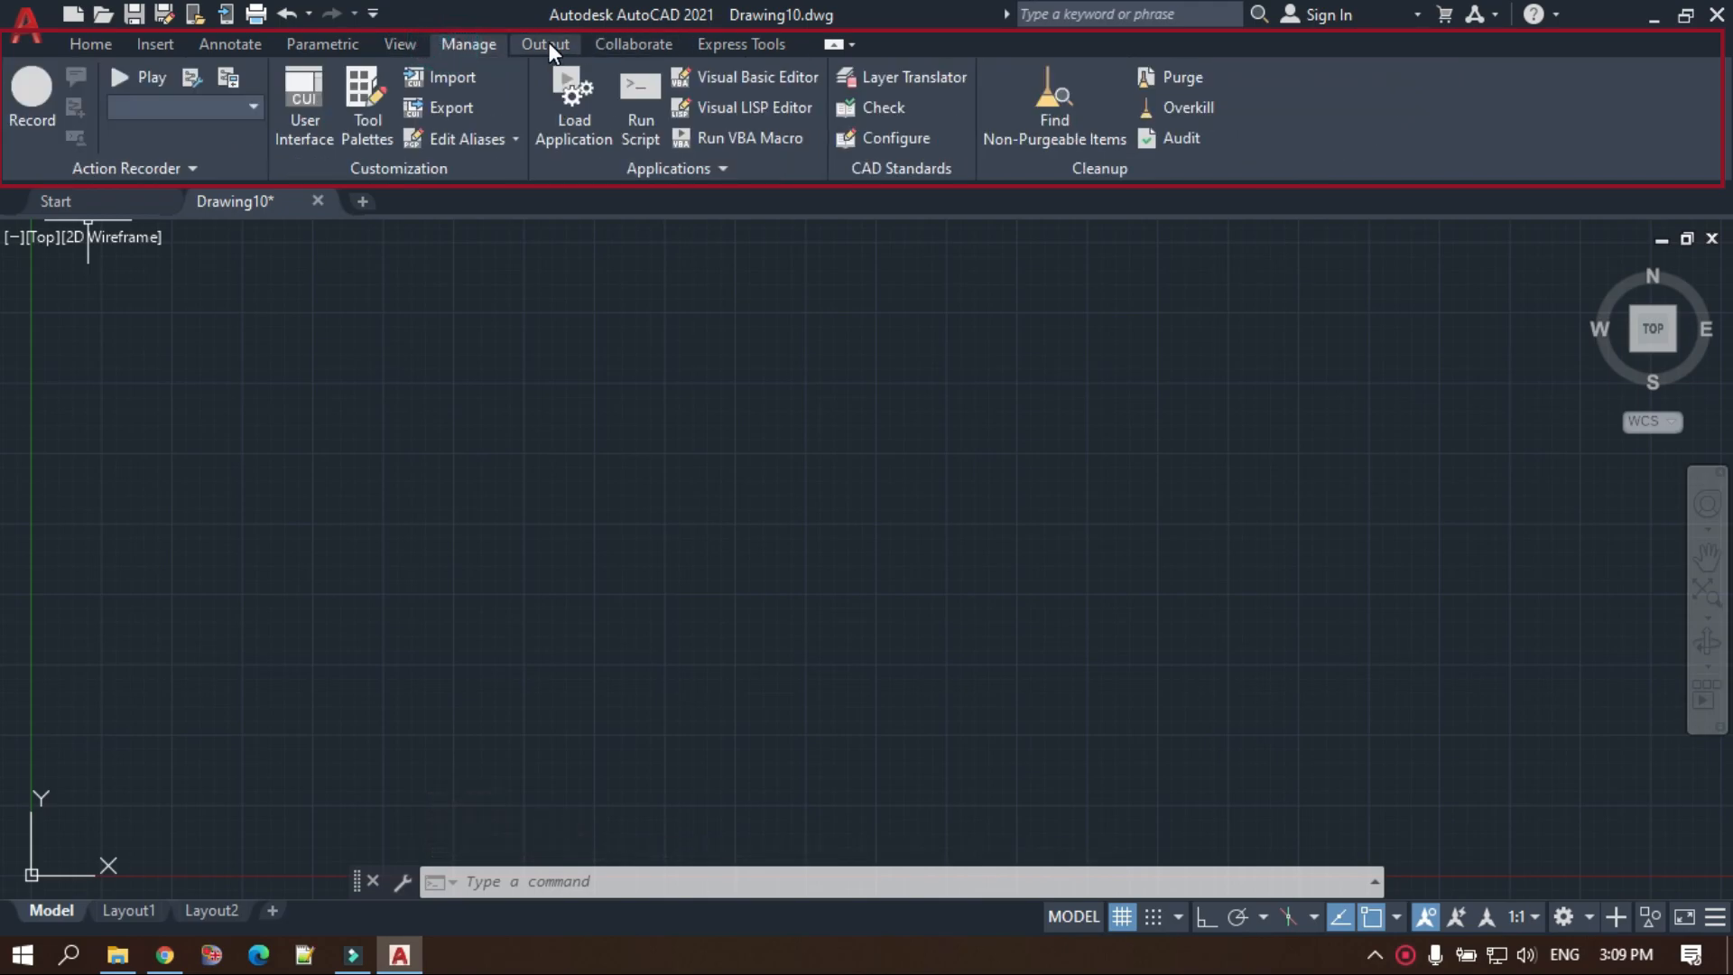
click(549, 41)
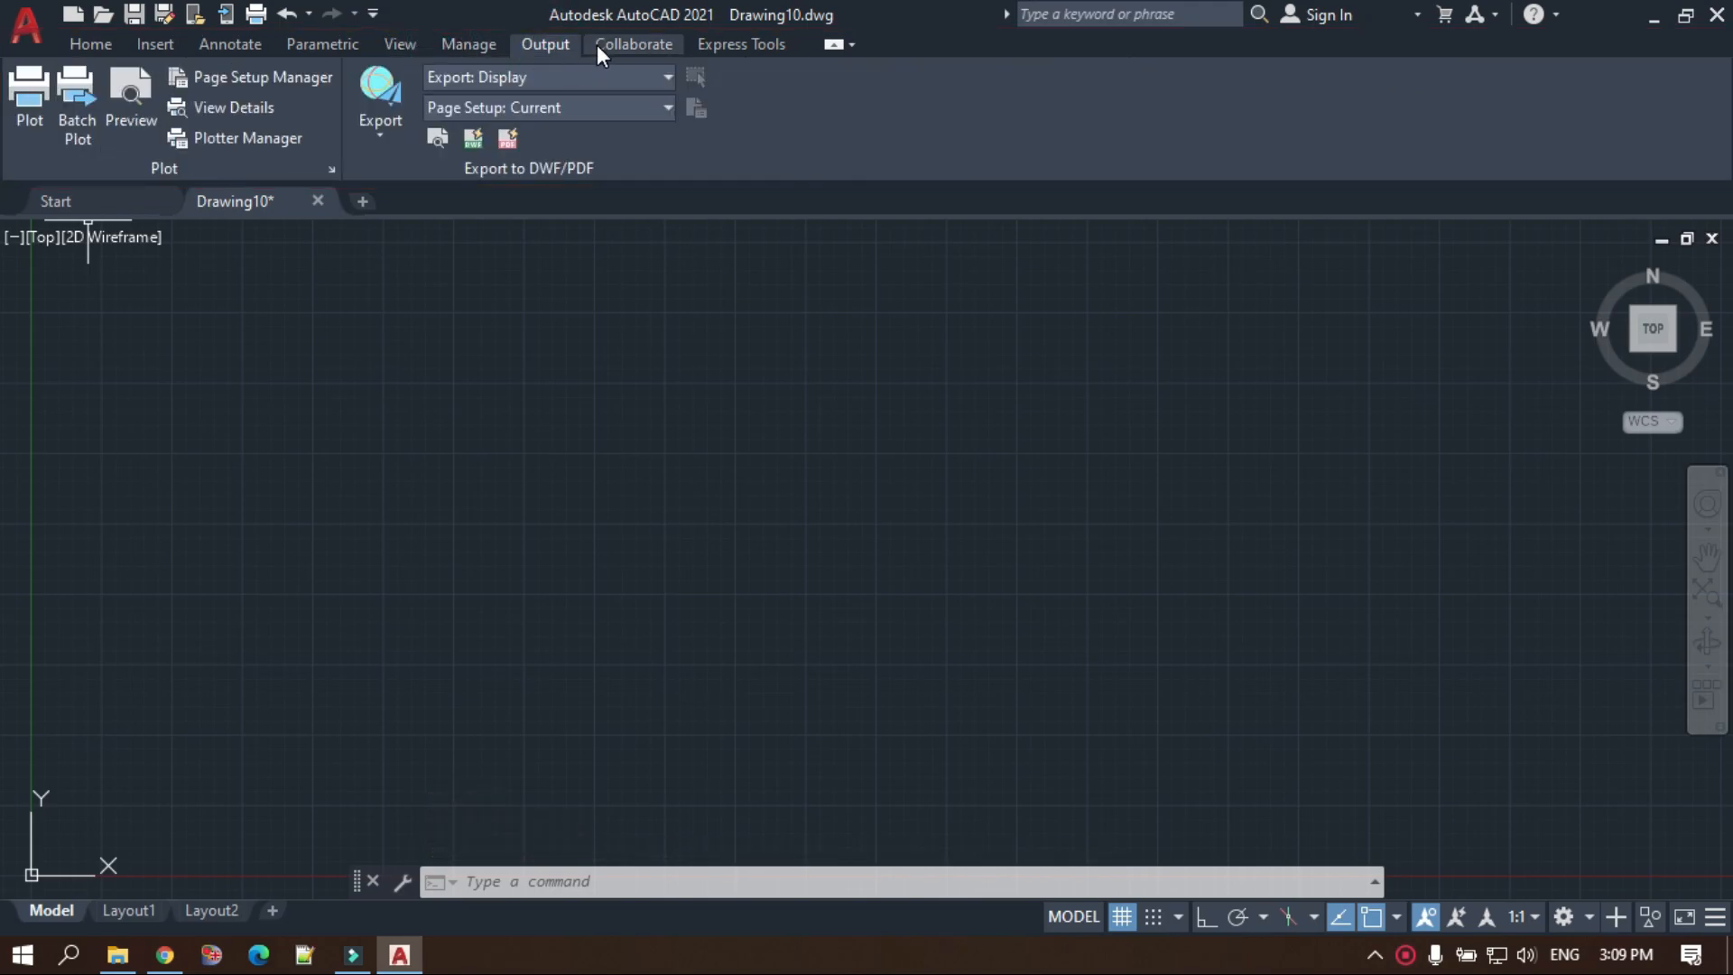
click(597, 45)
click(715, 46)
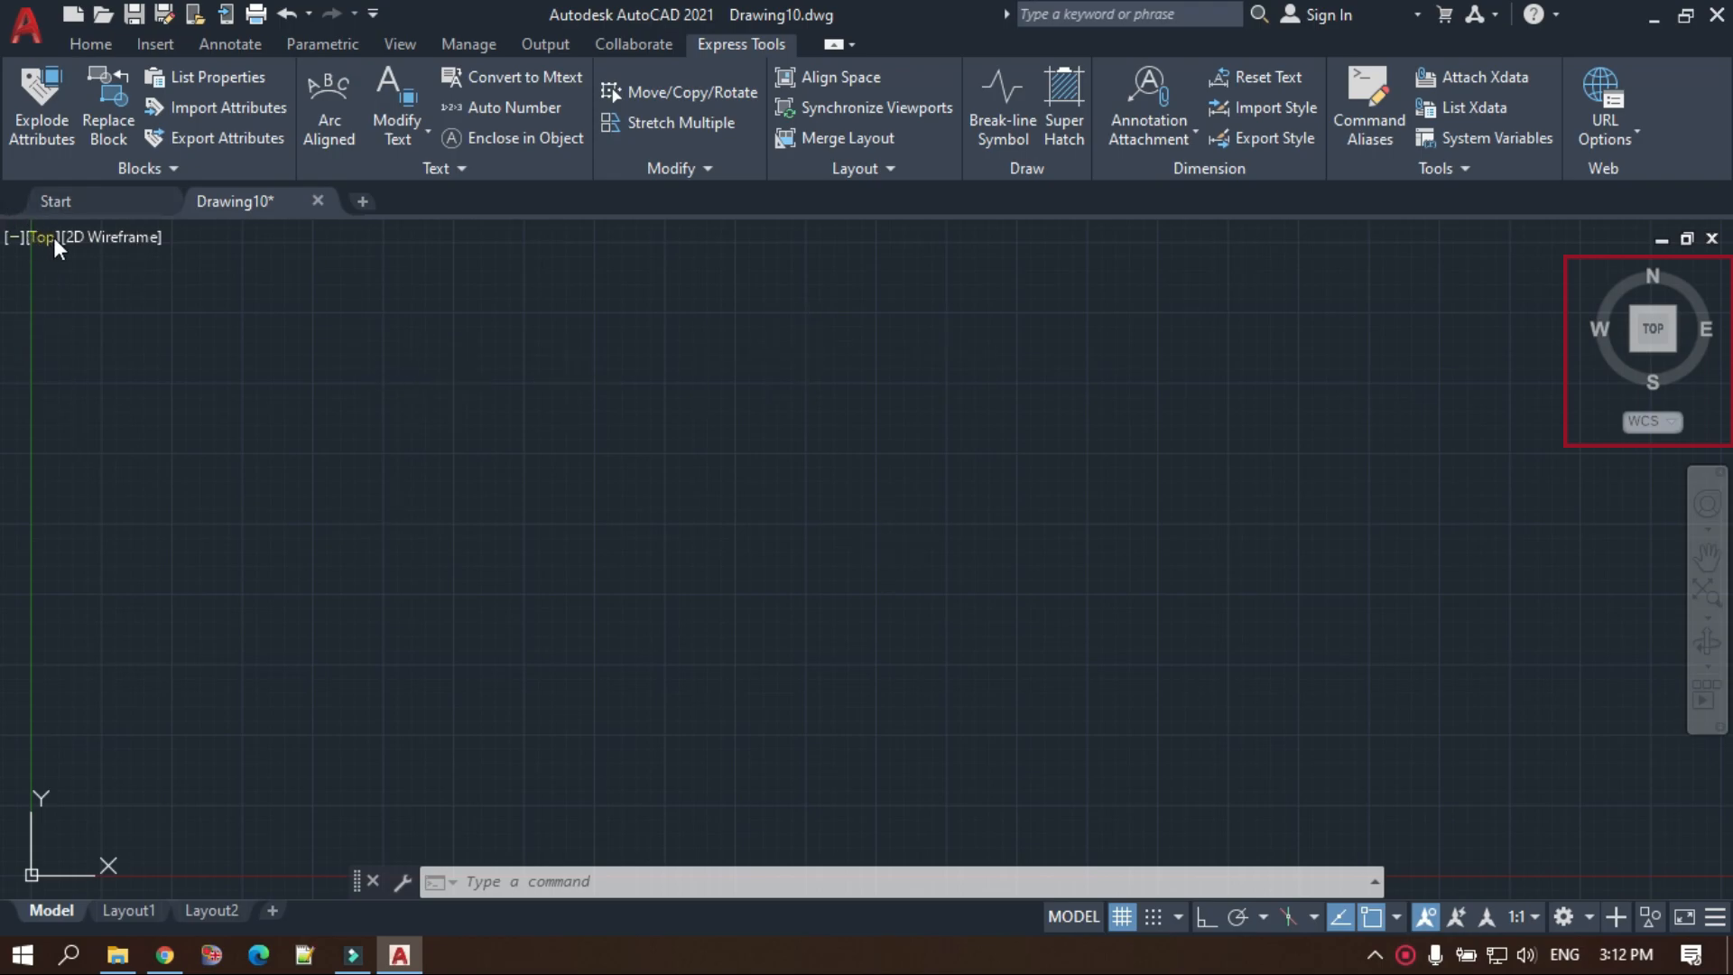
Split the drawing area into the Three: Right viewport configuration.
click(16, 237)
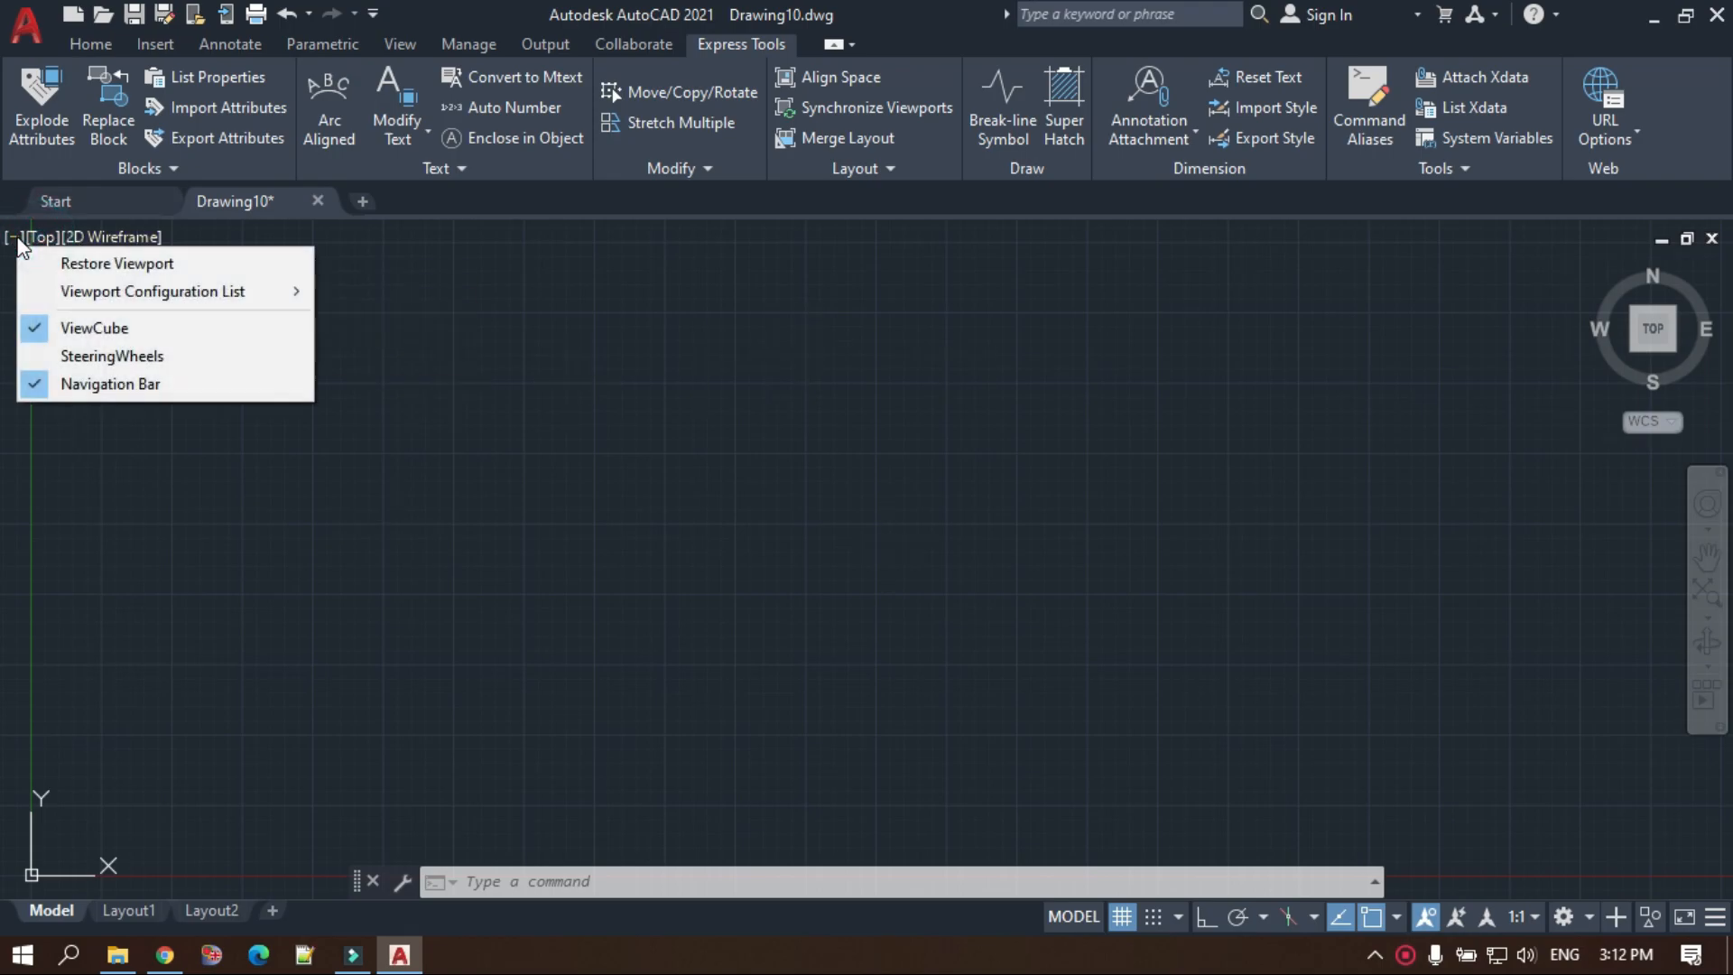
mouse_move(208, 296)
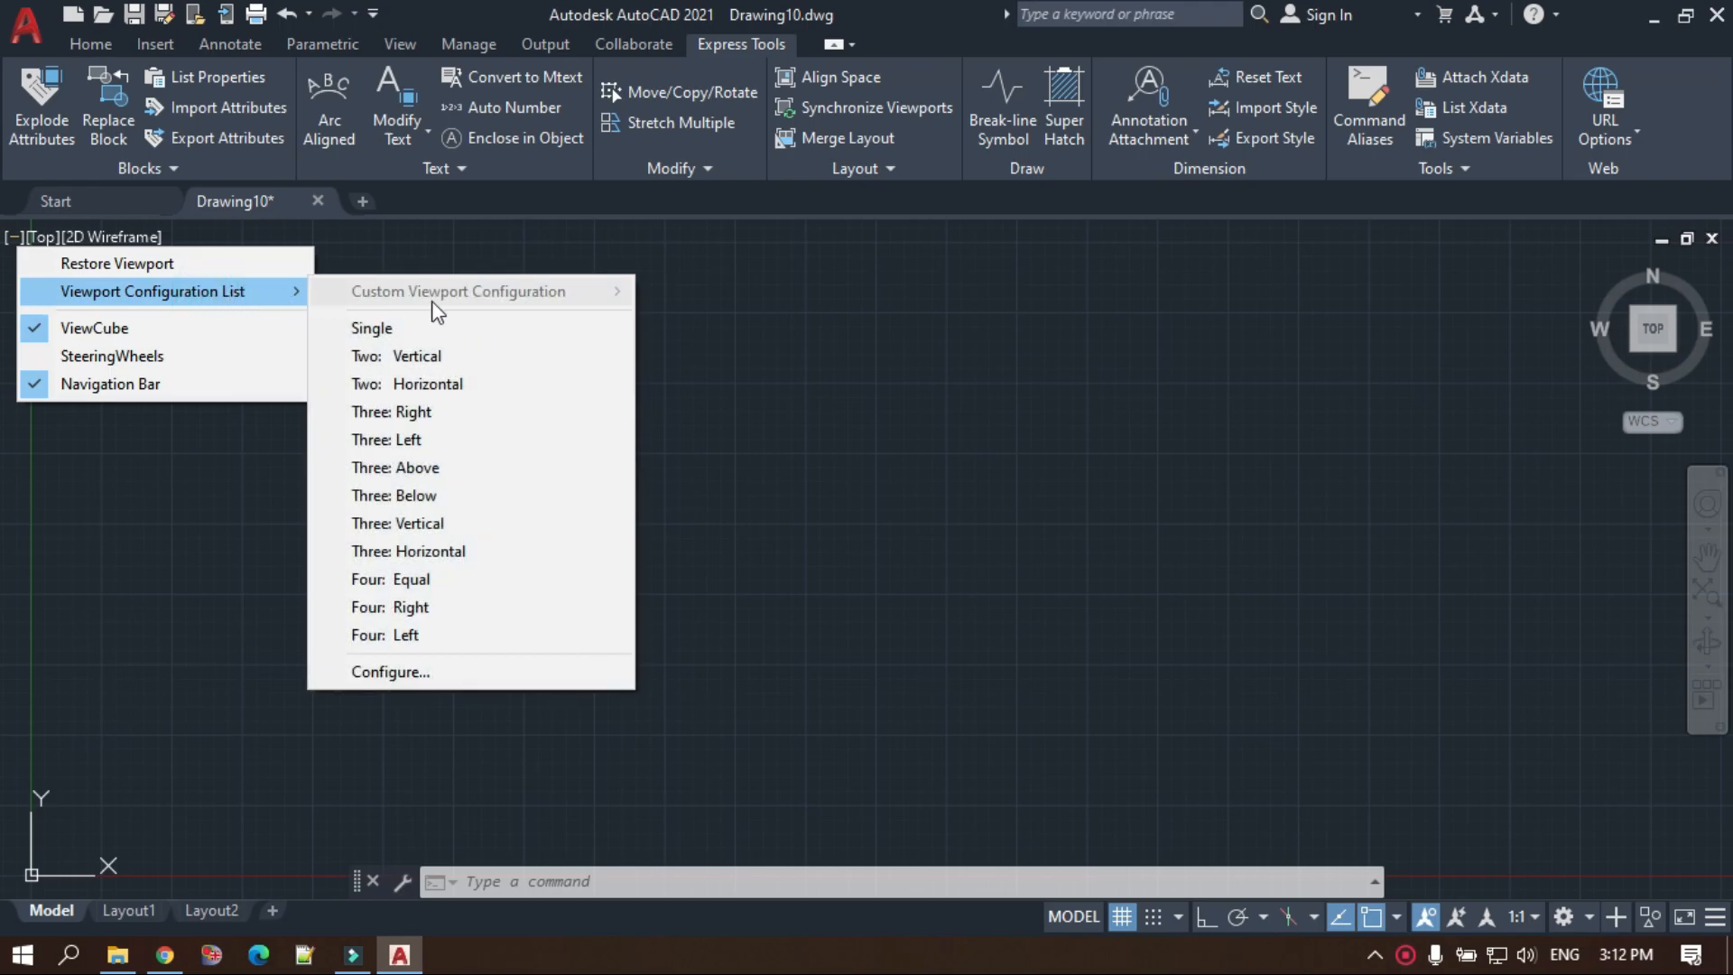
click(420, 411)
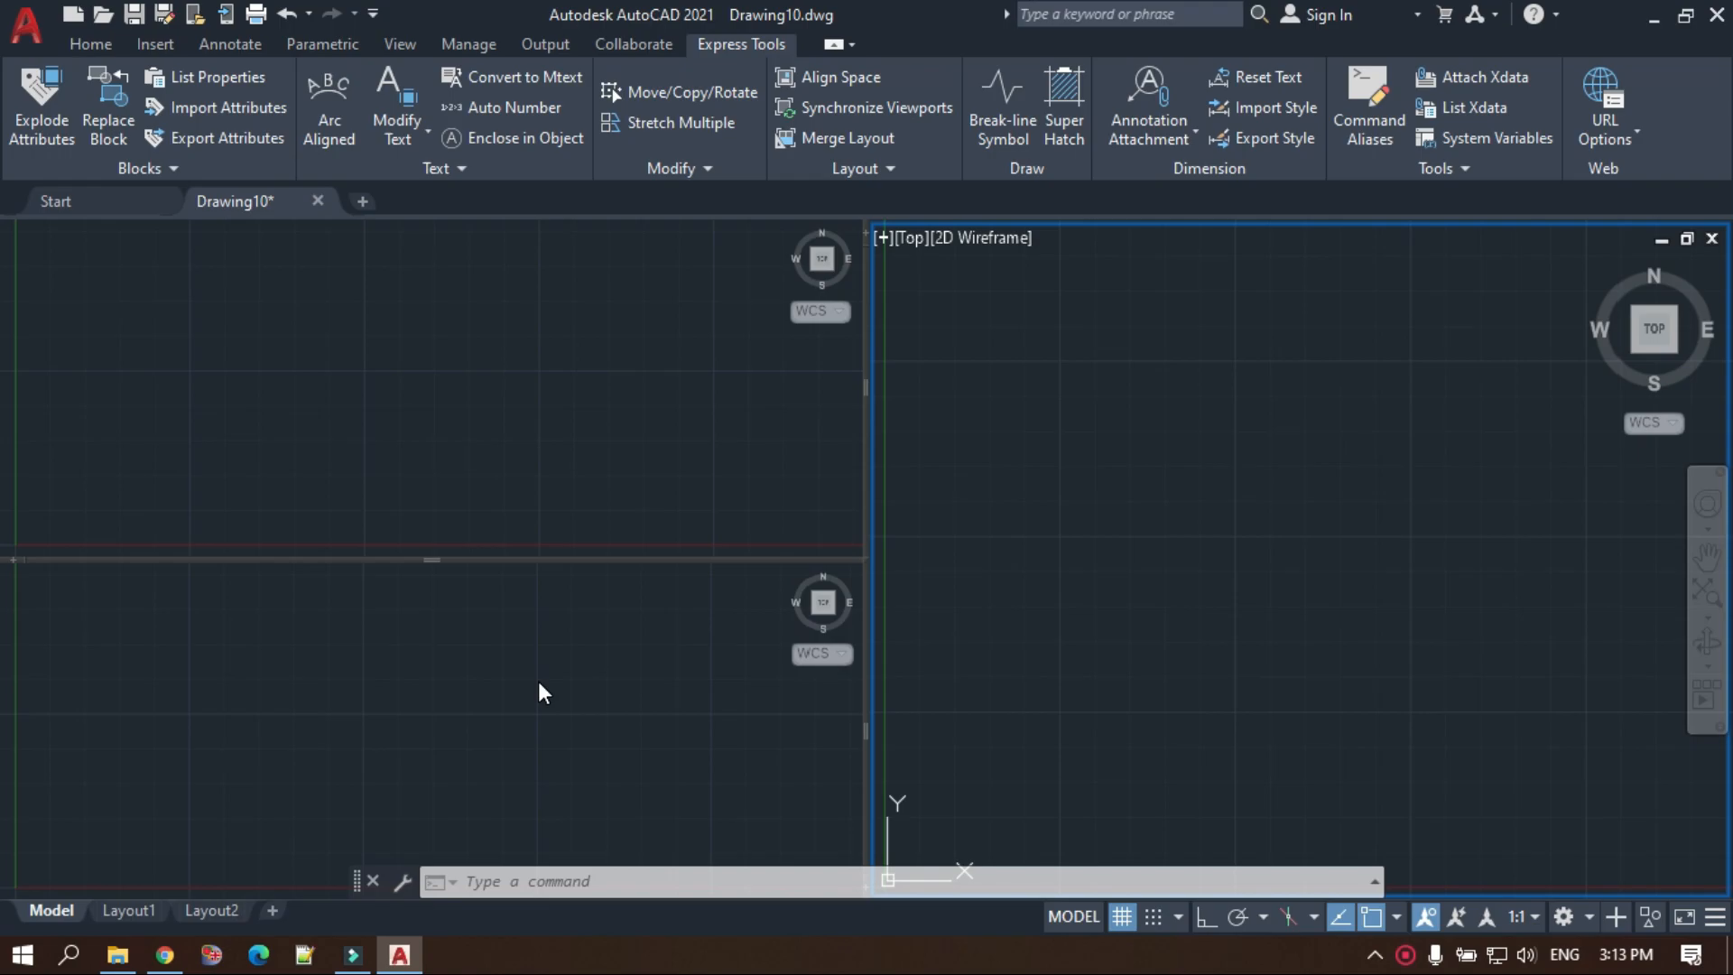
Return the drawing area to the Single viewport configuration.
click(883, 236)
mouse_move(1041, 298)
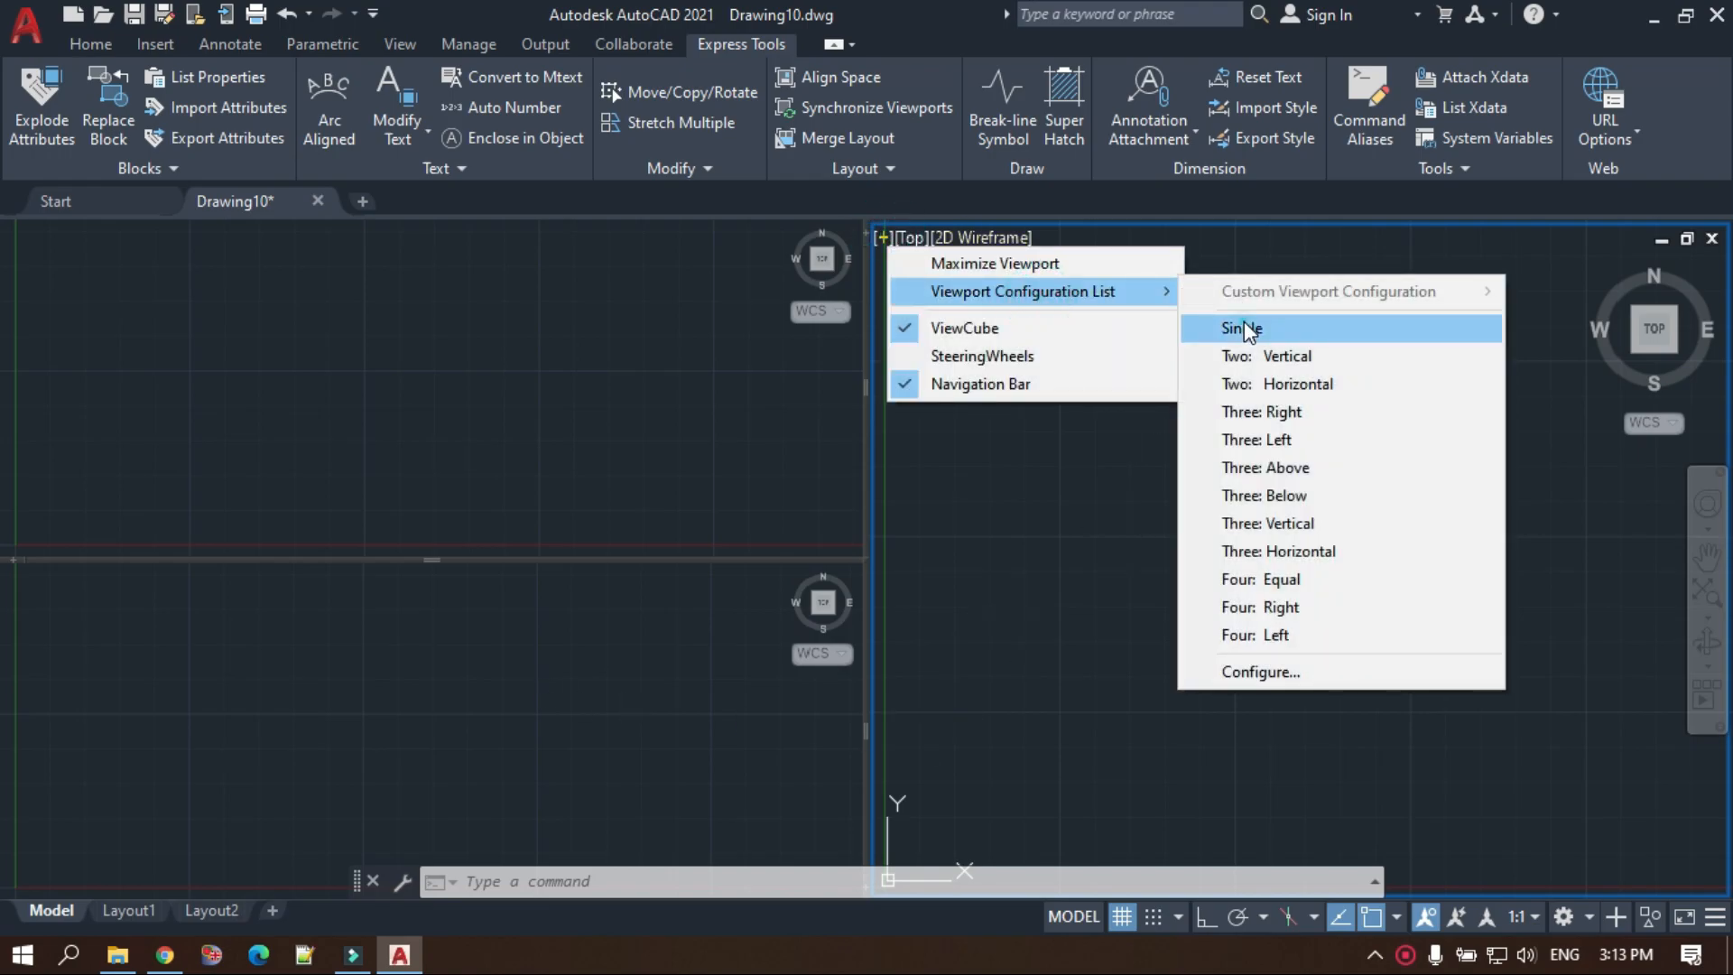
click(1192, 325)
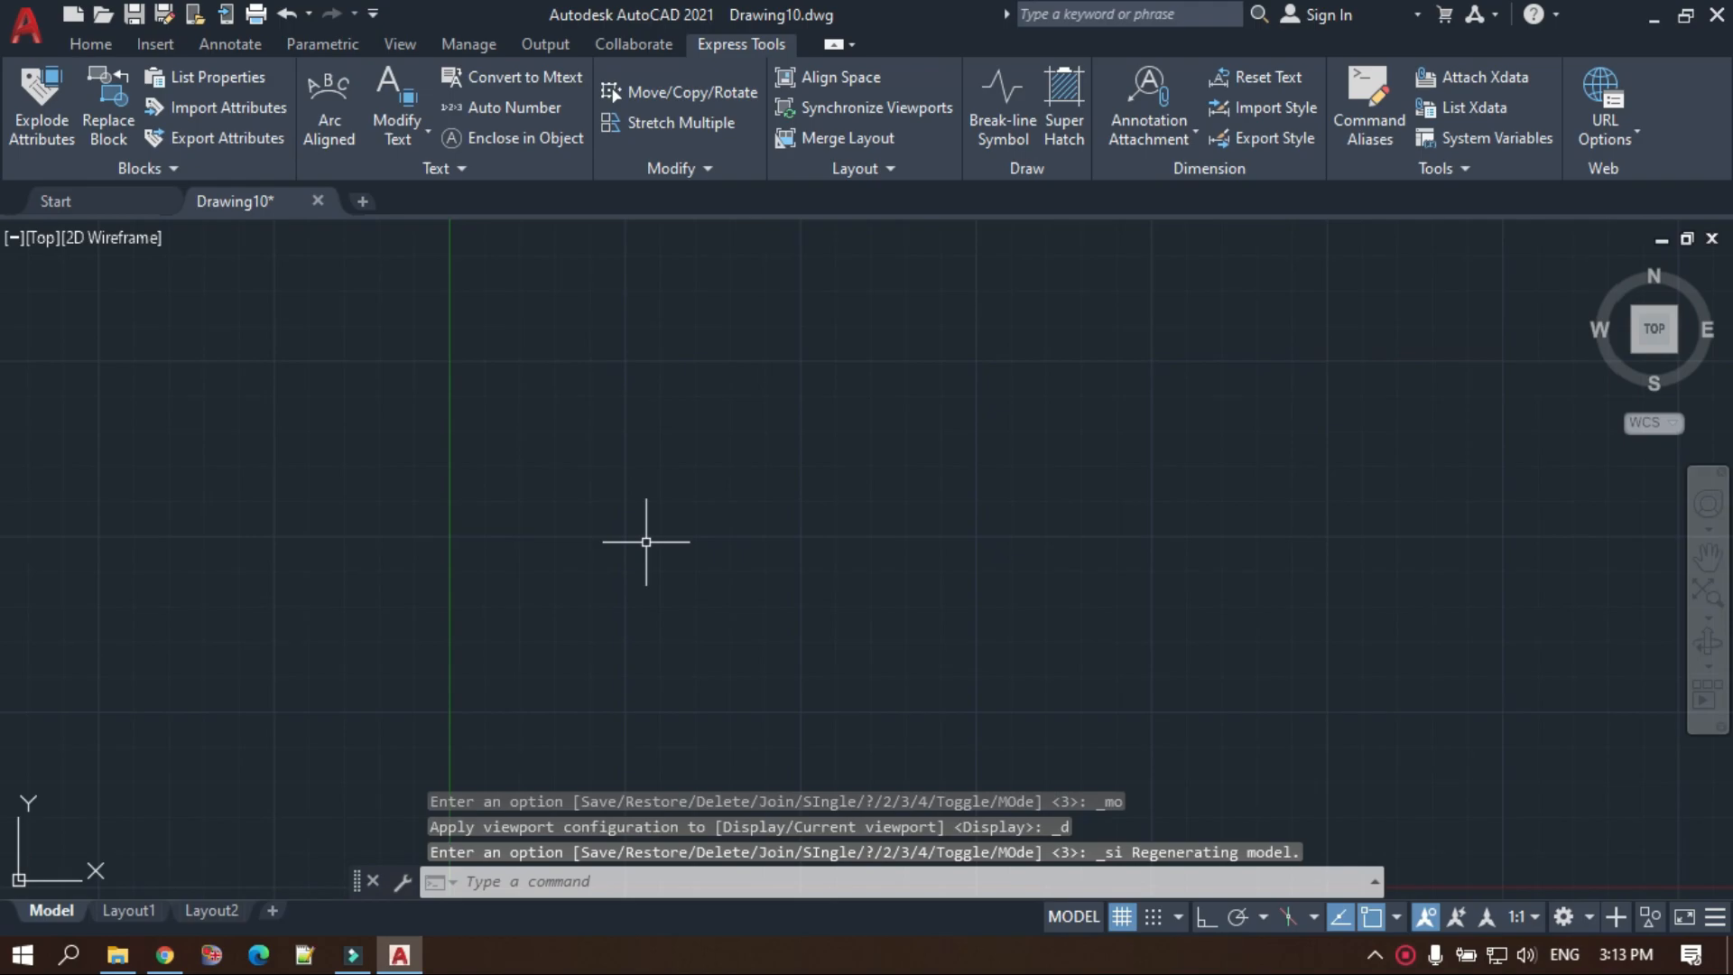
Display the navigation SteeringWheel in the drawing area and dismiss it.
mouse_move(1659, 336)
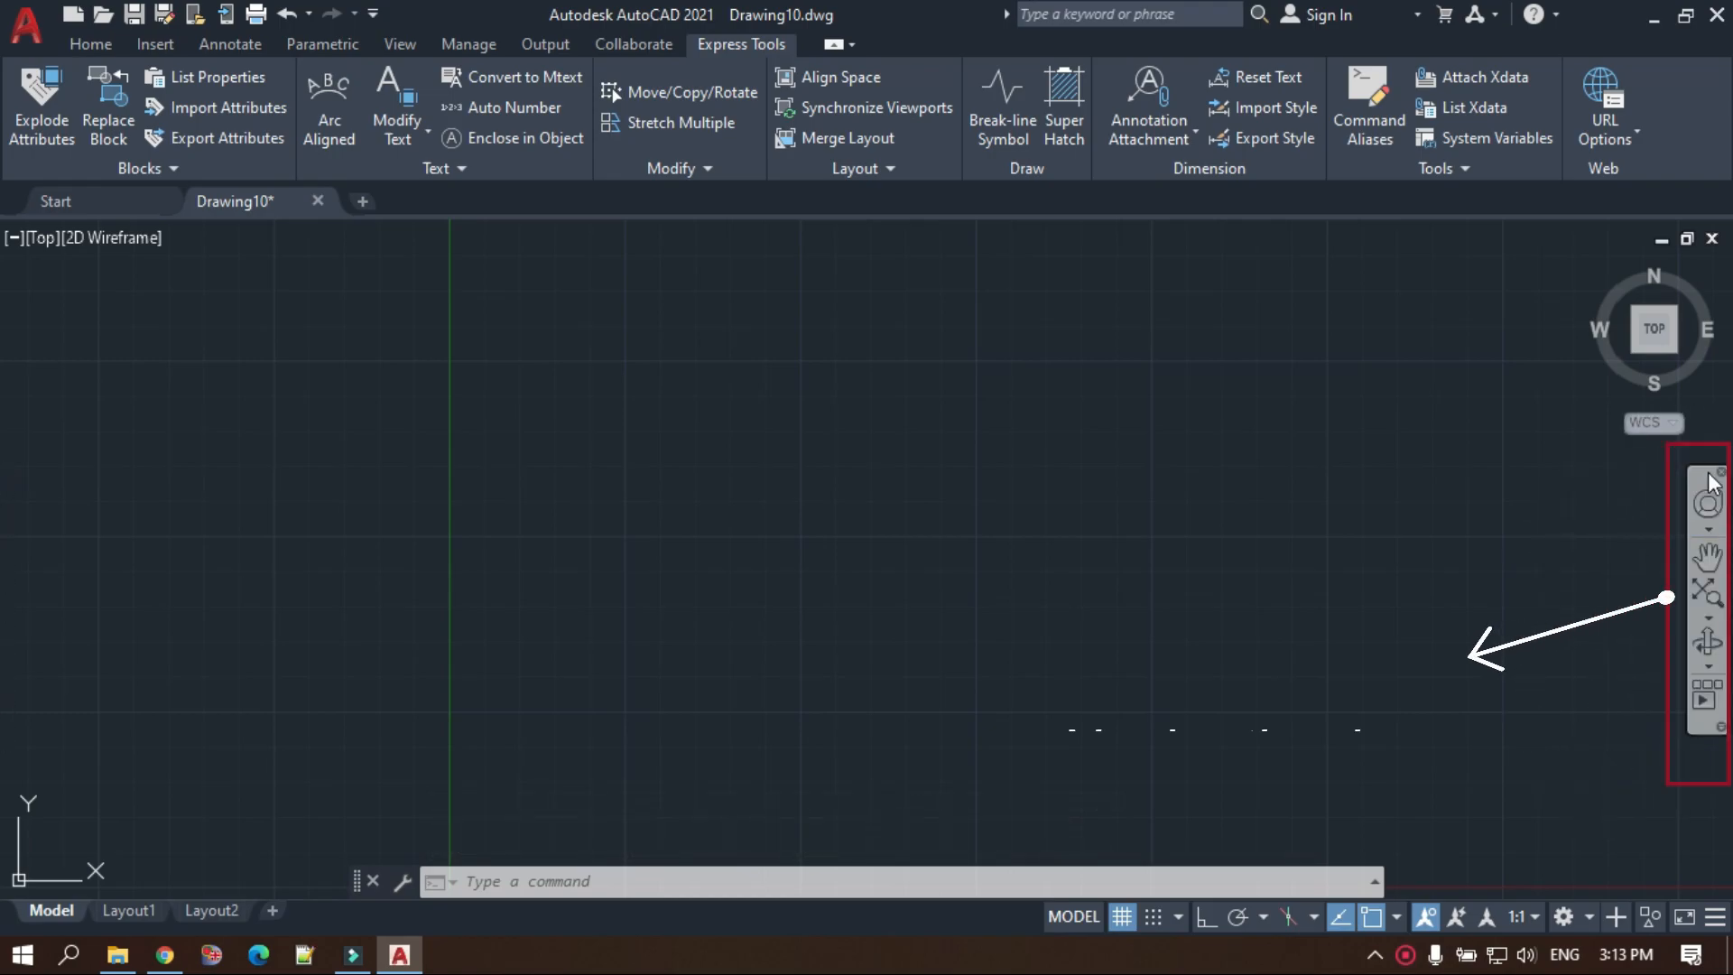
click(1708, 519)
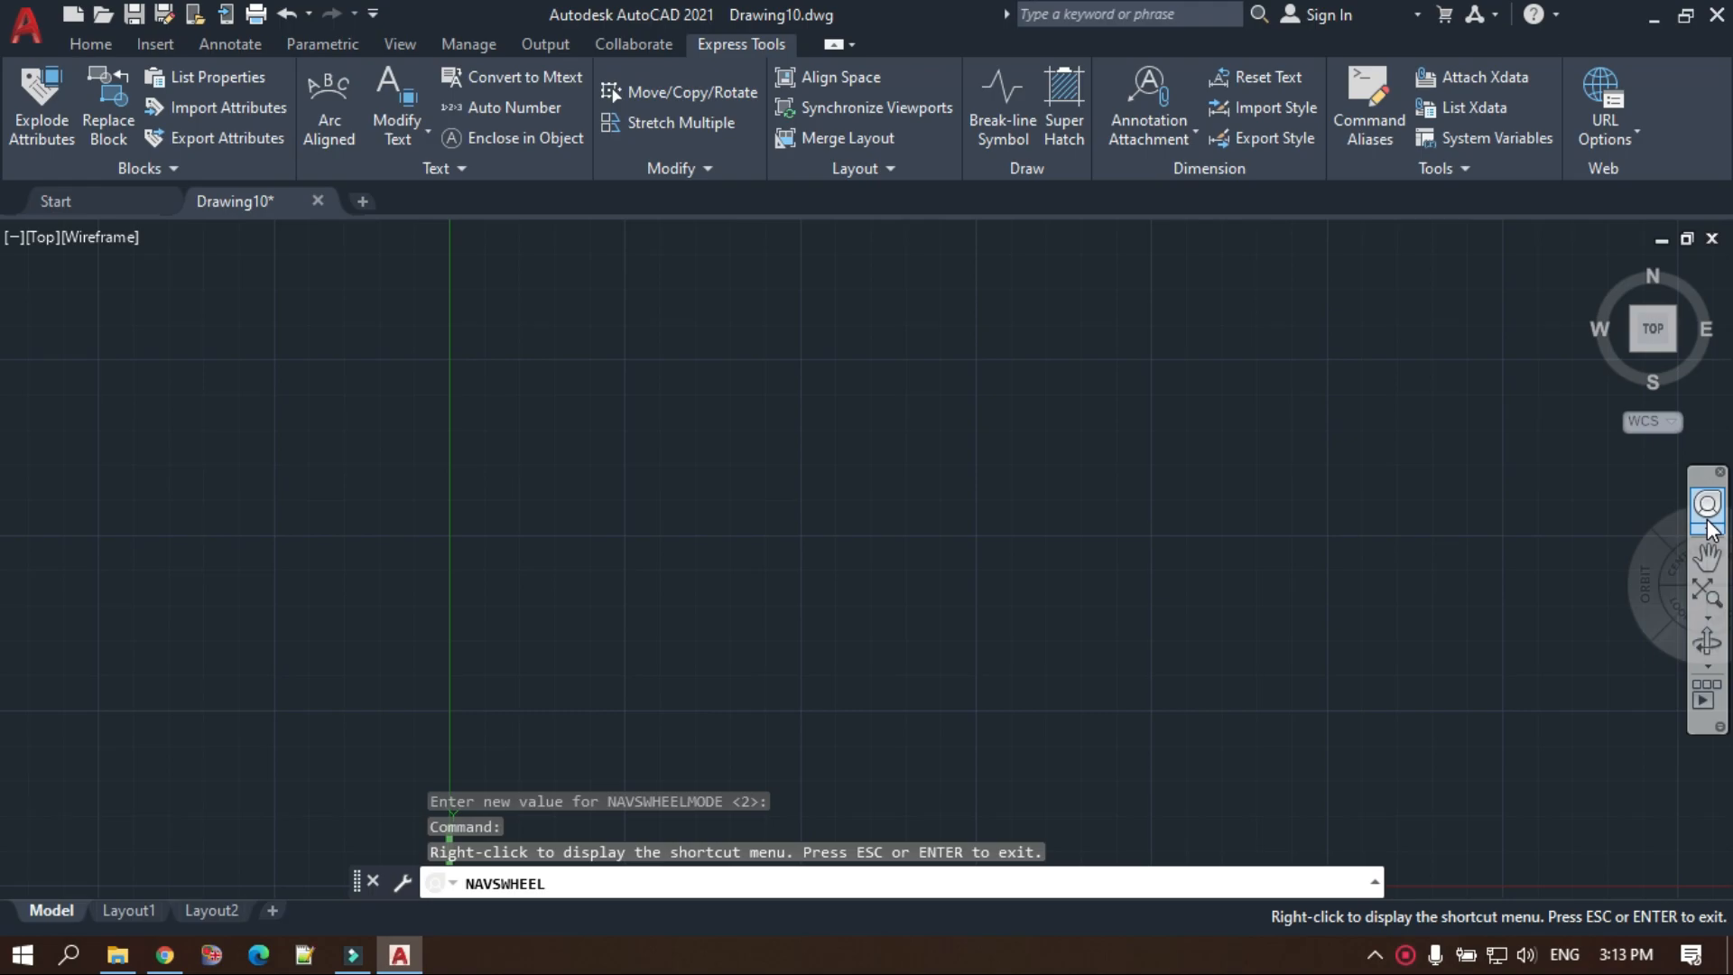
key(Escape)
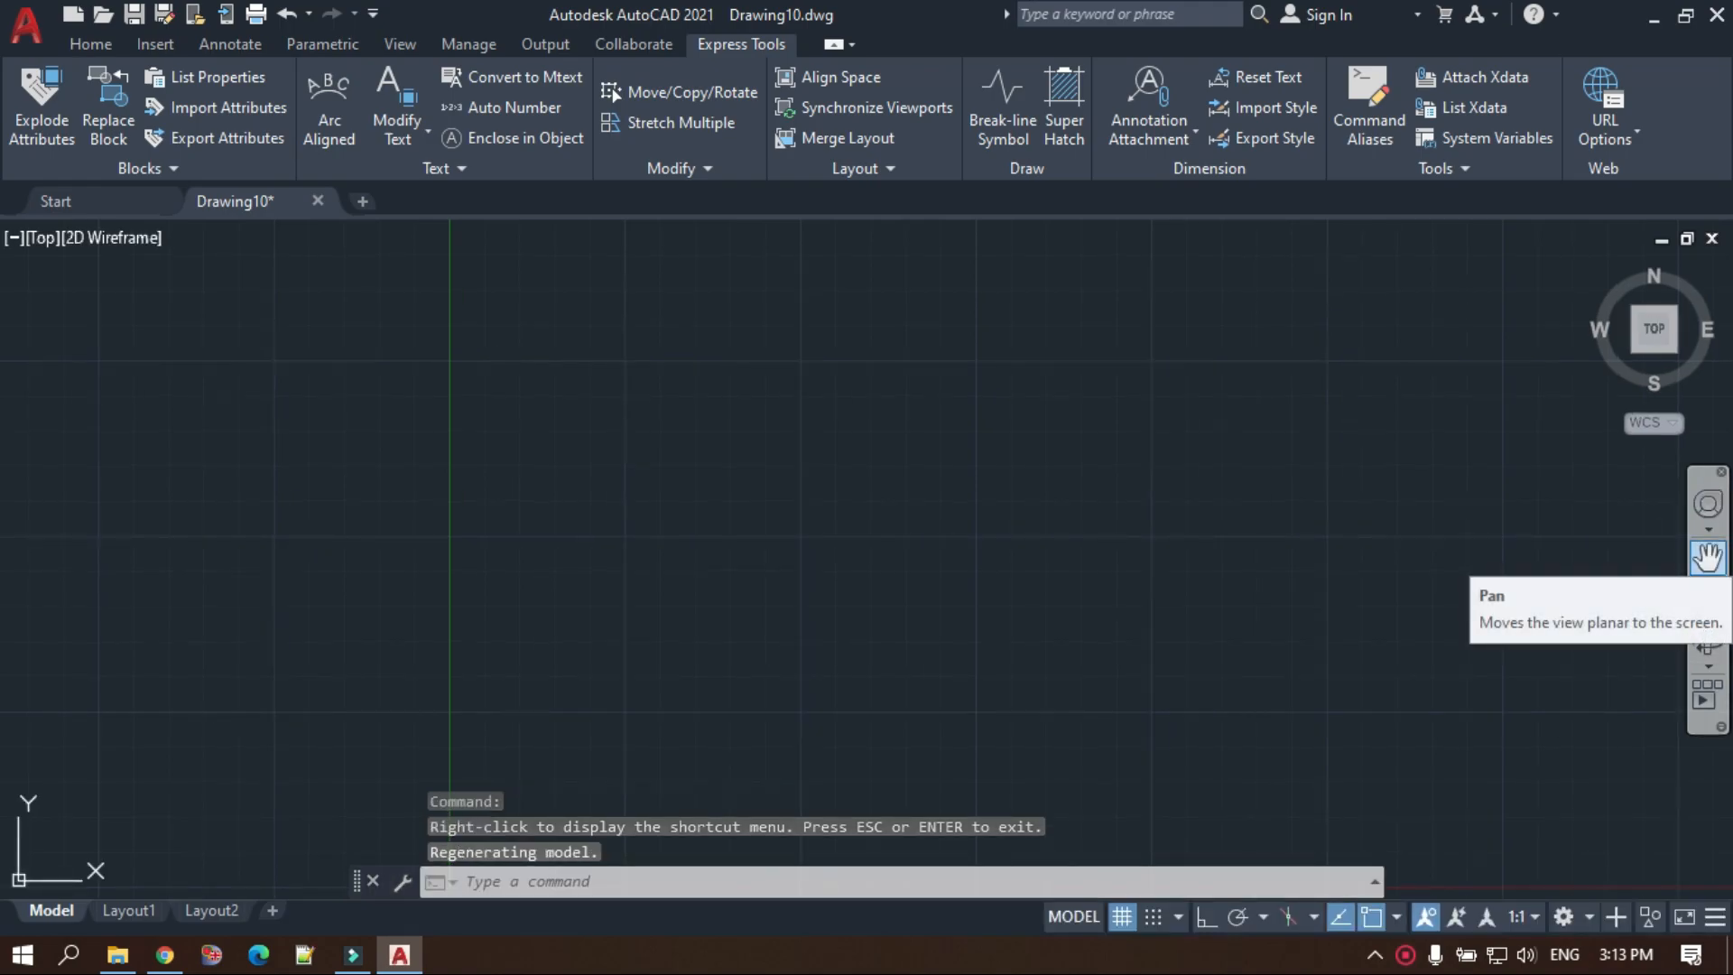
Pan the view in several directions across the empty drawing area with the Pan tool.
click(1707, 557)
drag(692, 413, 520, 575)
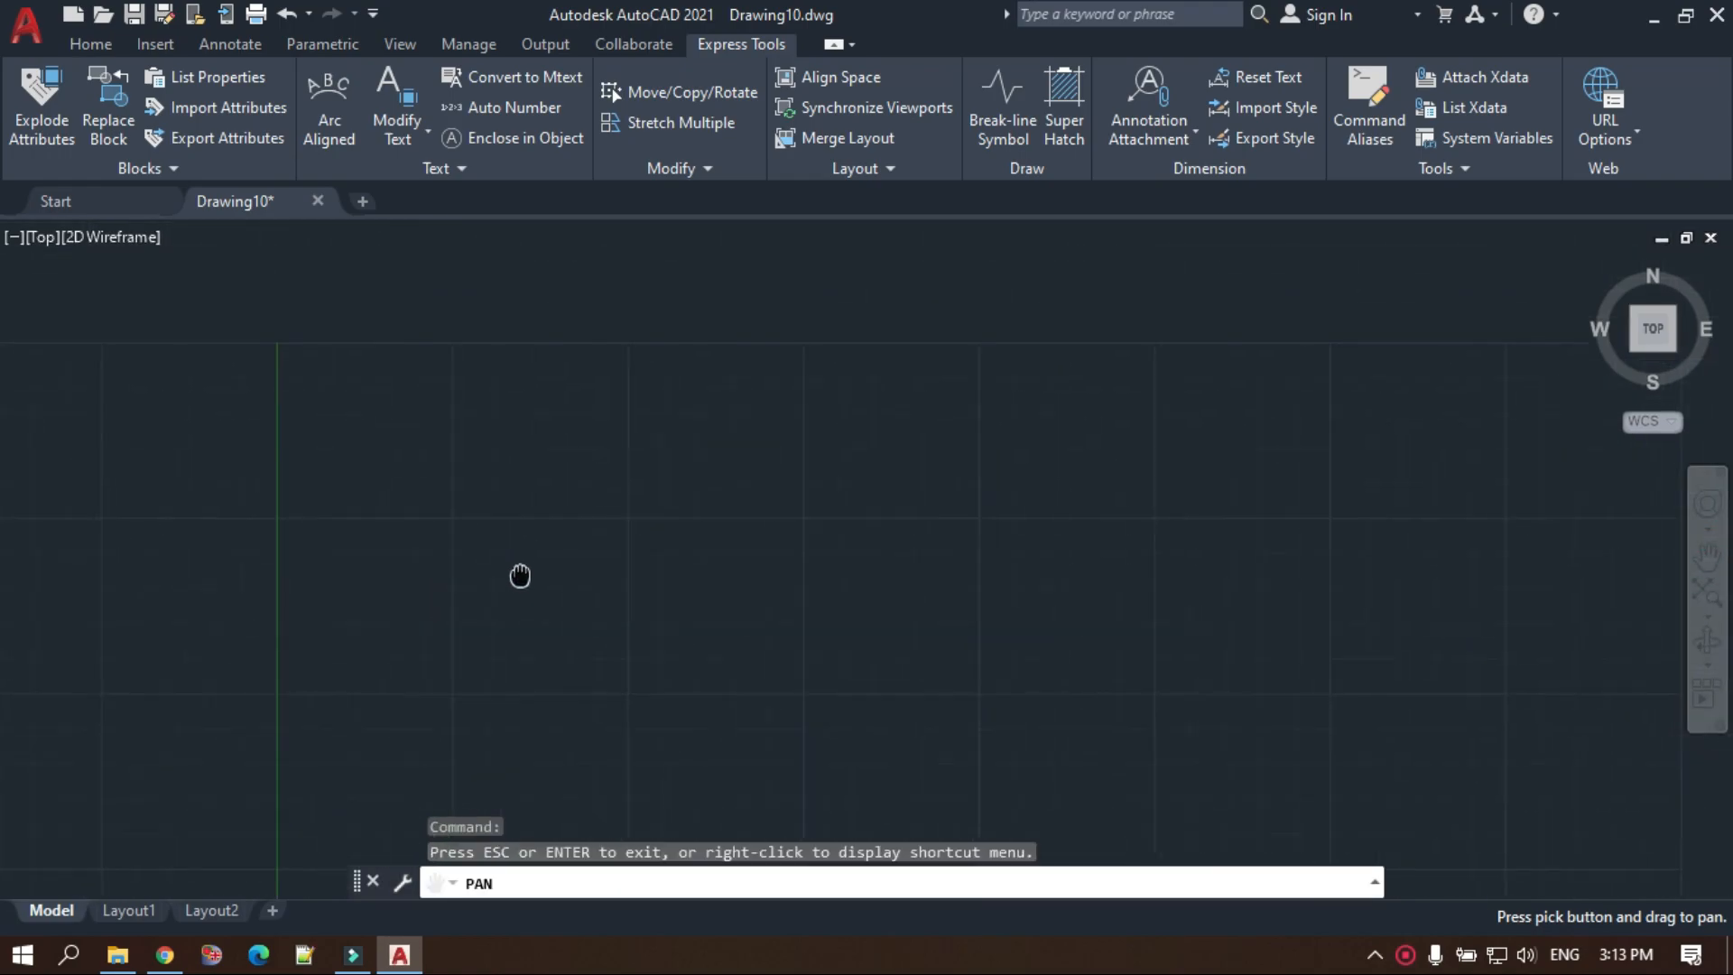
drag(1045, 371, 774, 545)
drag(515, 593, 952, 411)
drag(795, 601, 745, 593)
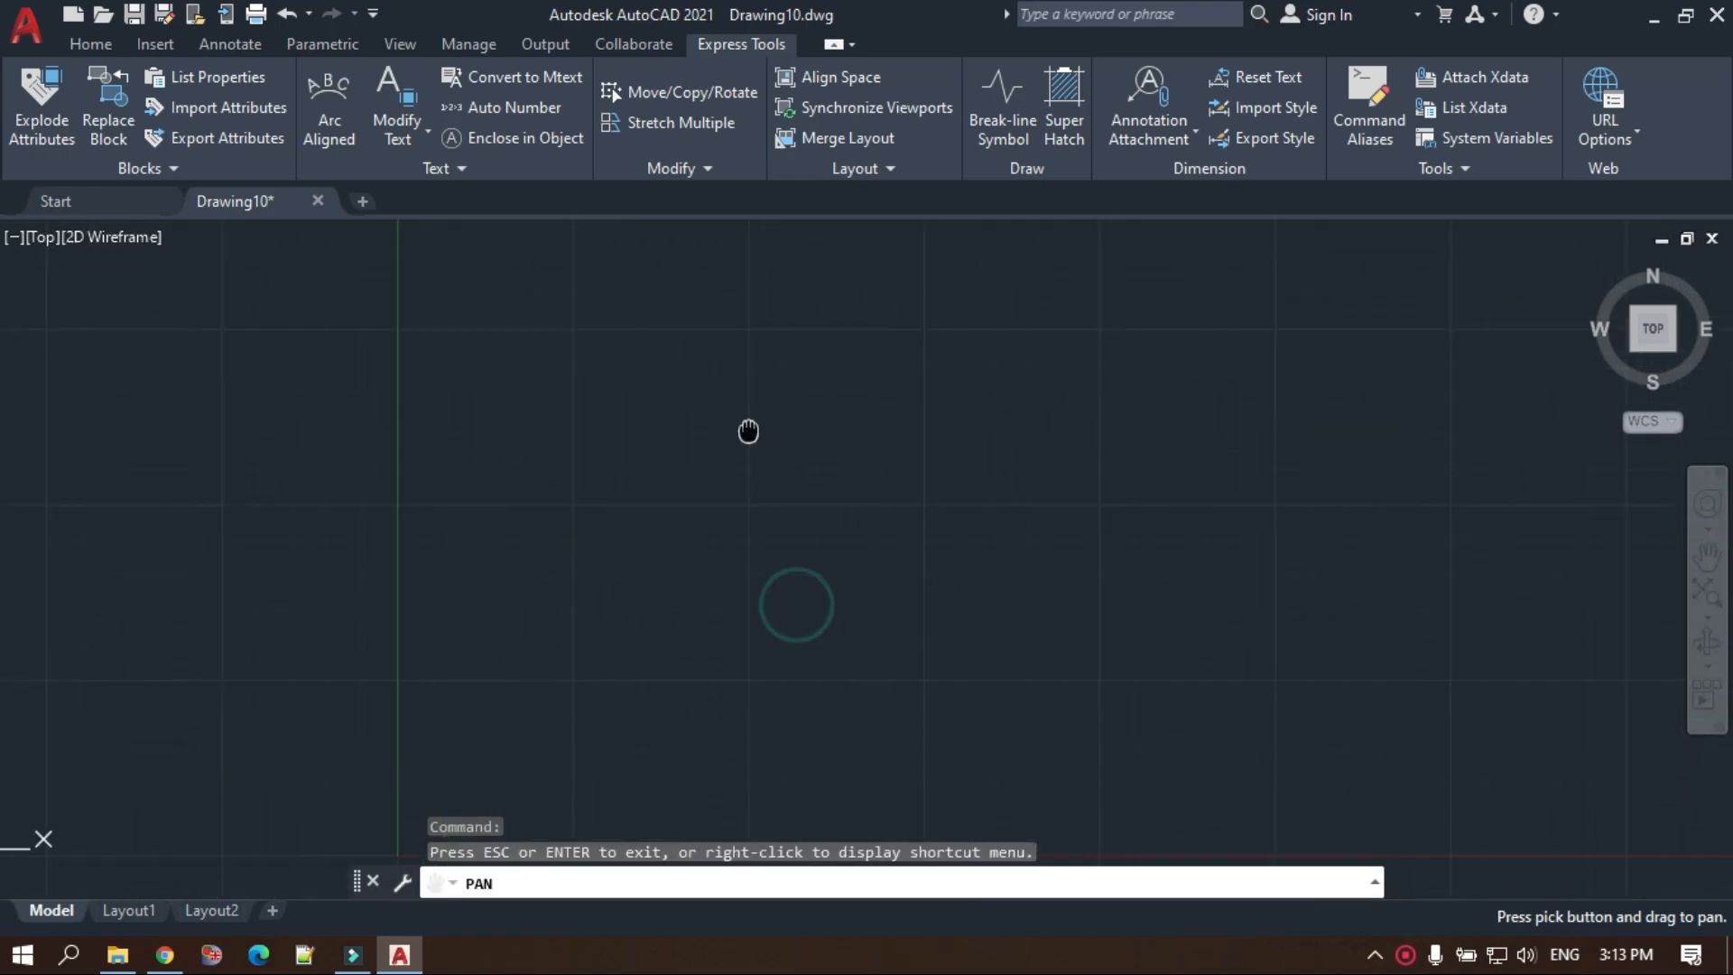
Show the list of zoom options, and briefly start the 3D Orbit tool before exiting it.
click(1708, 617)
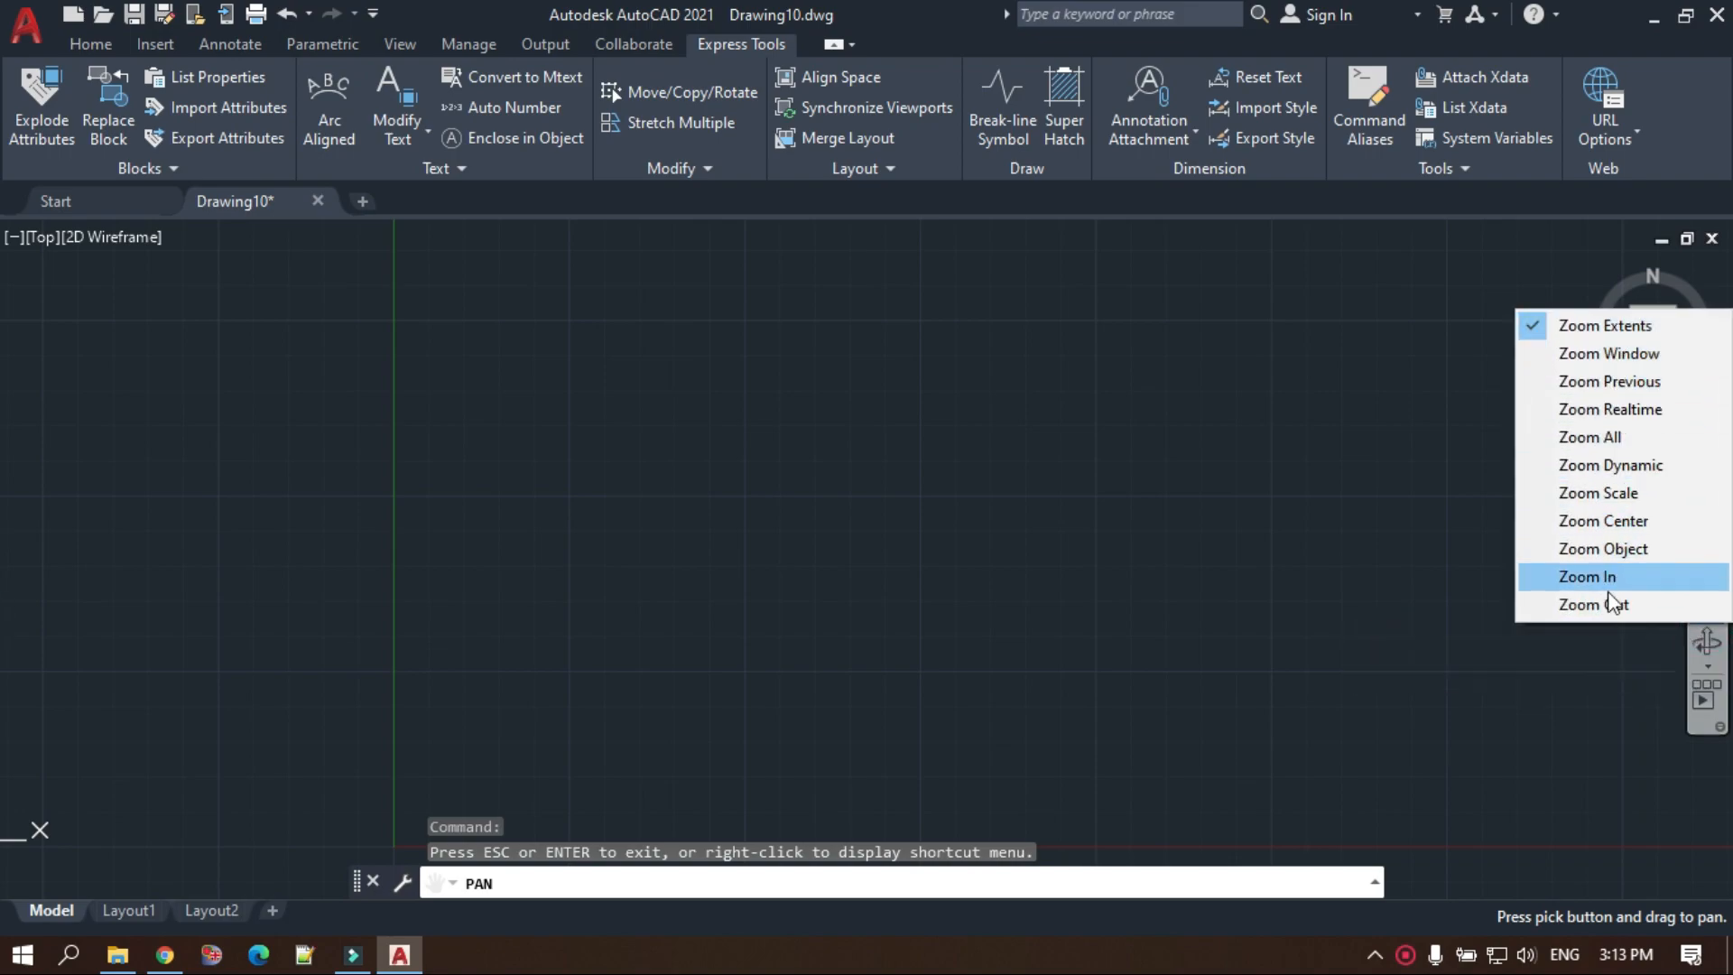
click(1707, 642)
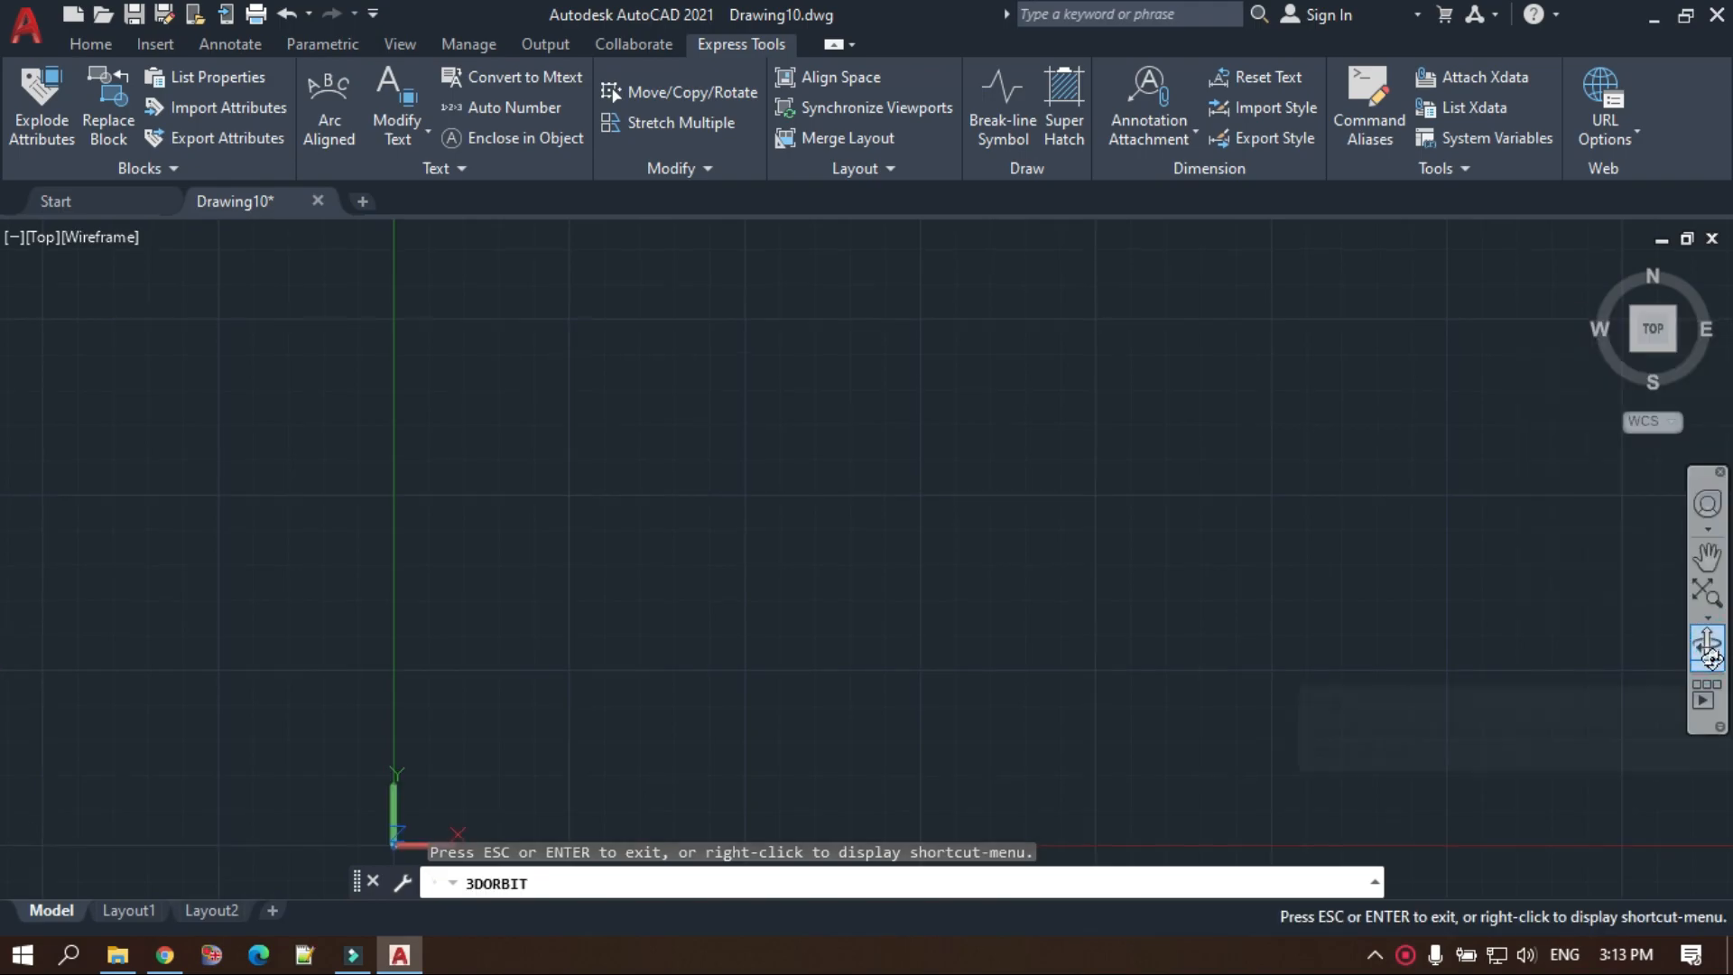
key(Escape)
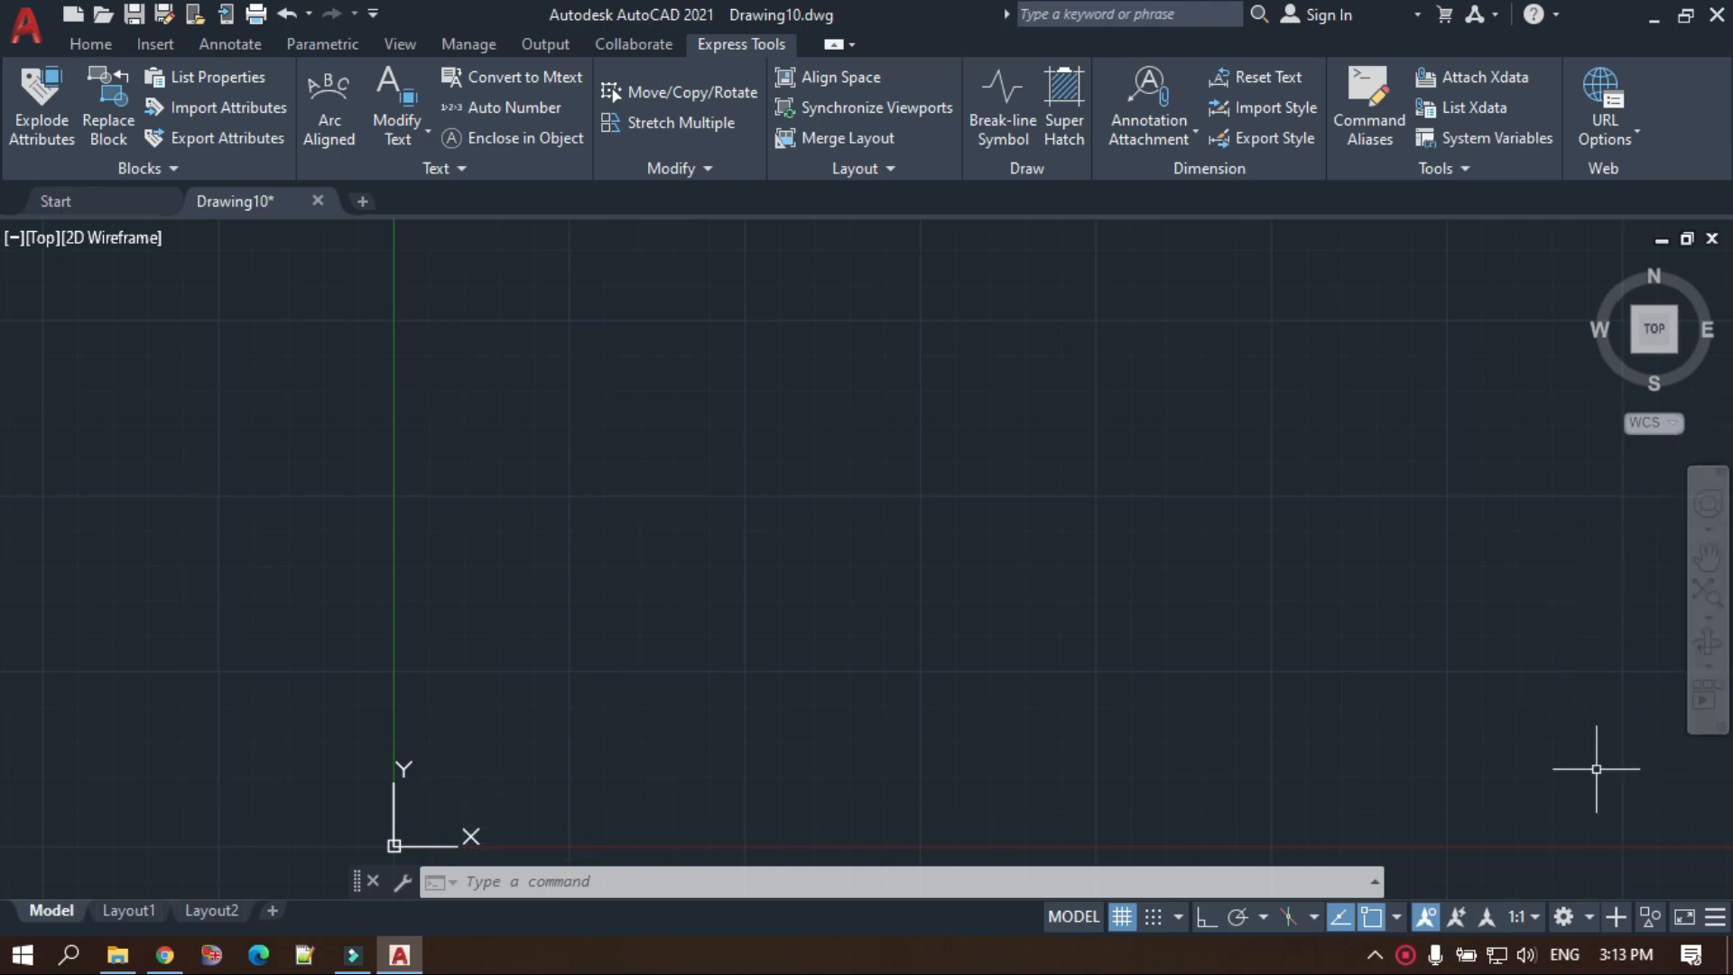
Enter LI on the command line to view the matching command suggestions, and dismiss the entry.
middle_drag(1596, 769, 1314, 738)
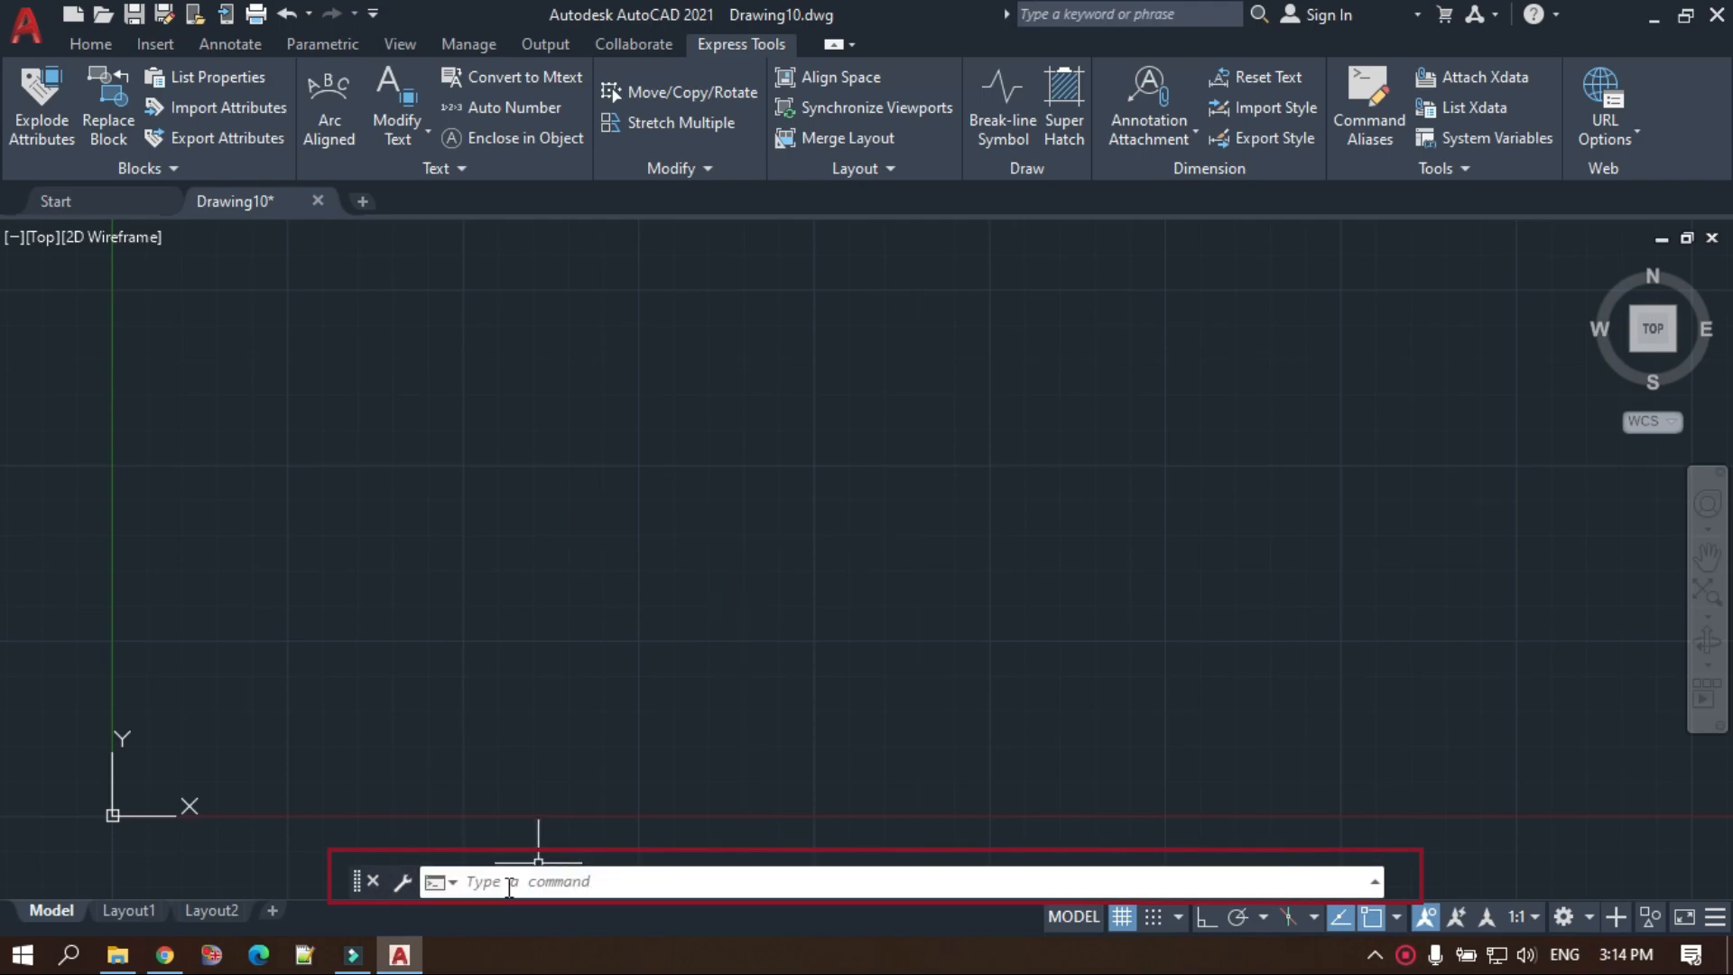
click(632, 882)
text(li)
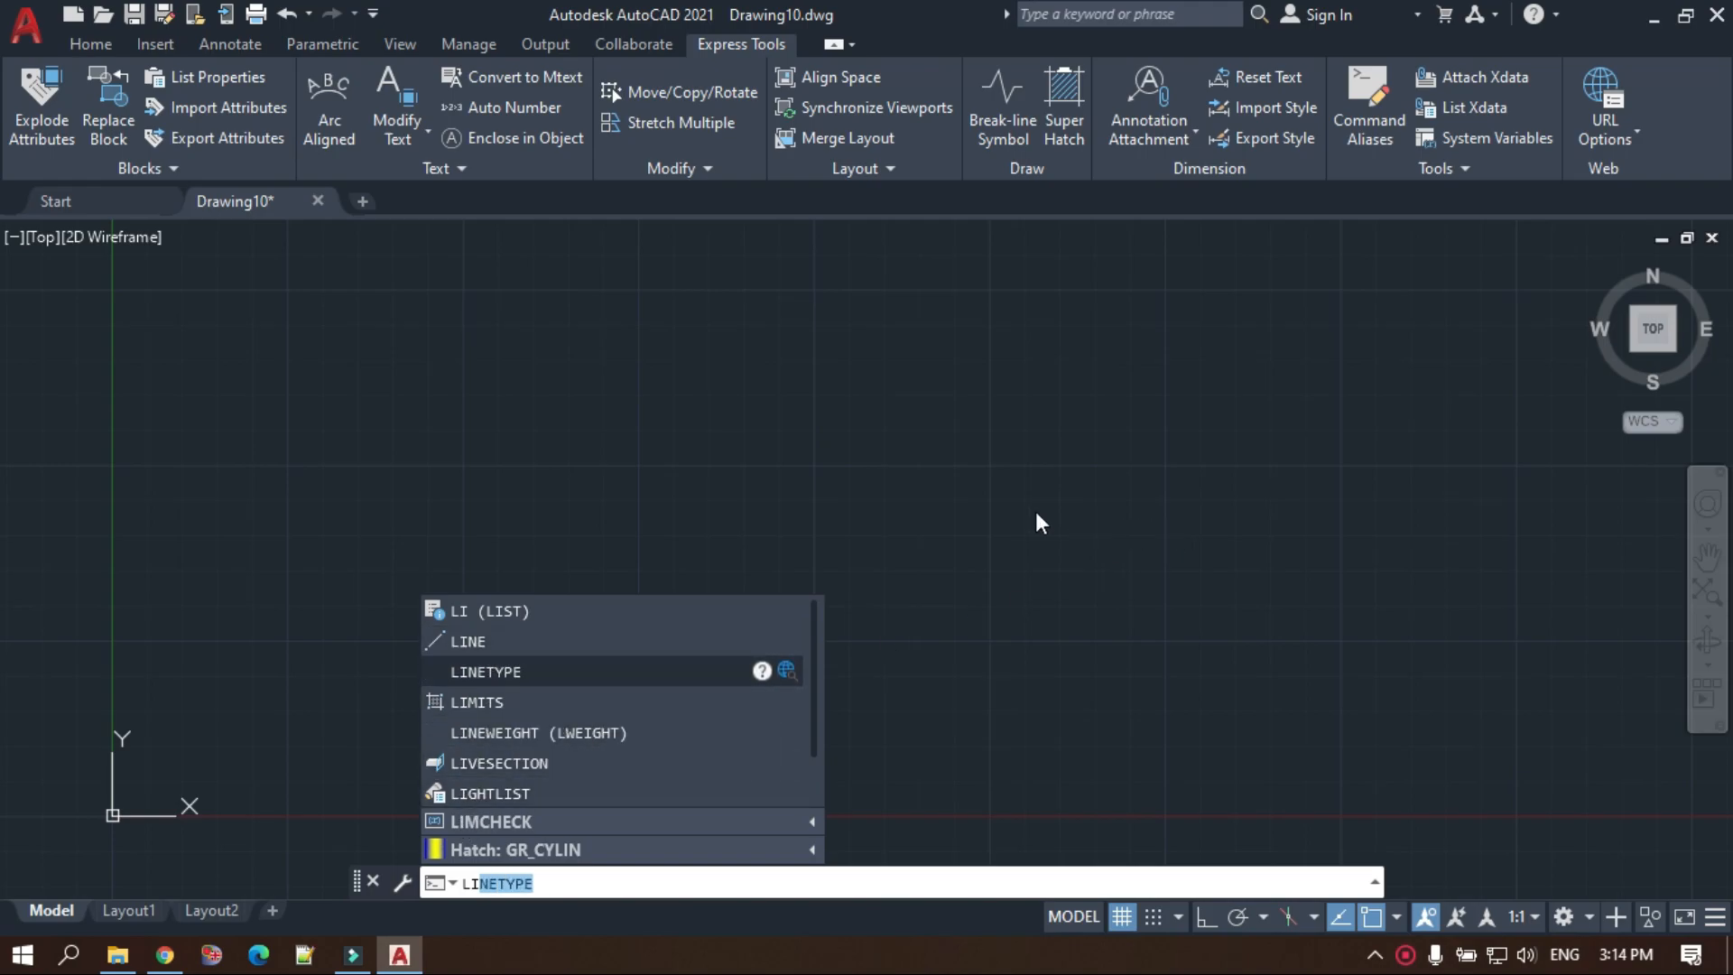
click(637, 885)
click(603, 878)
key(Escape)
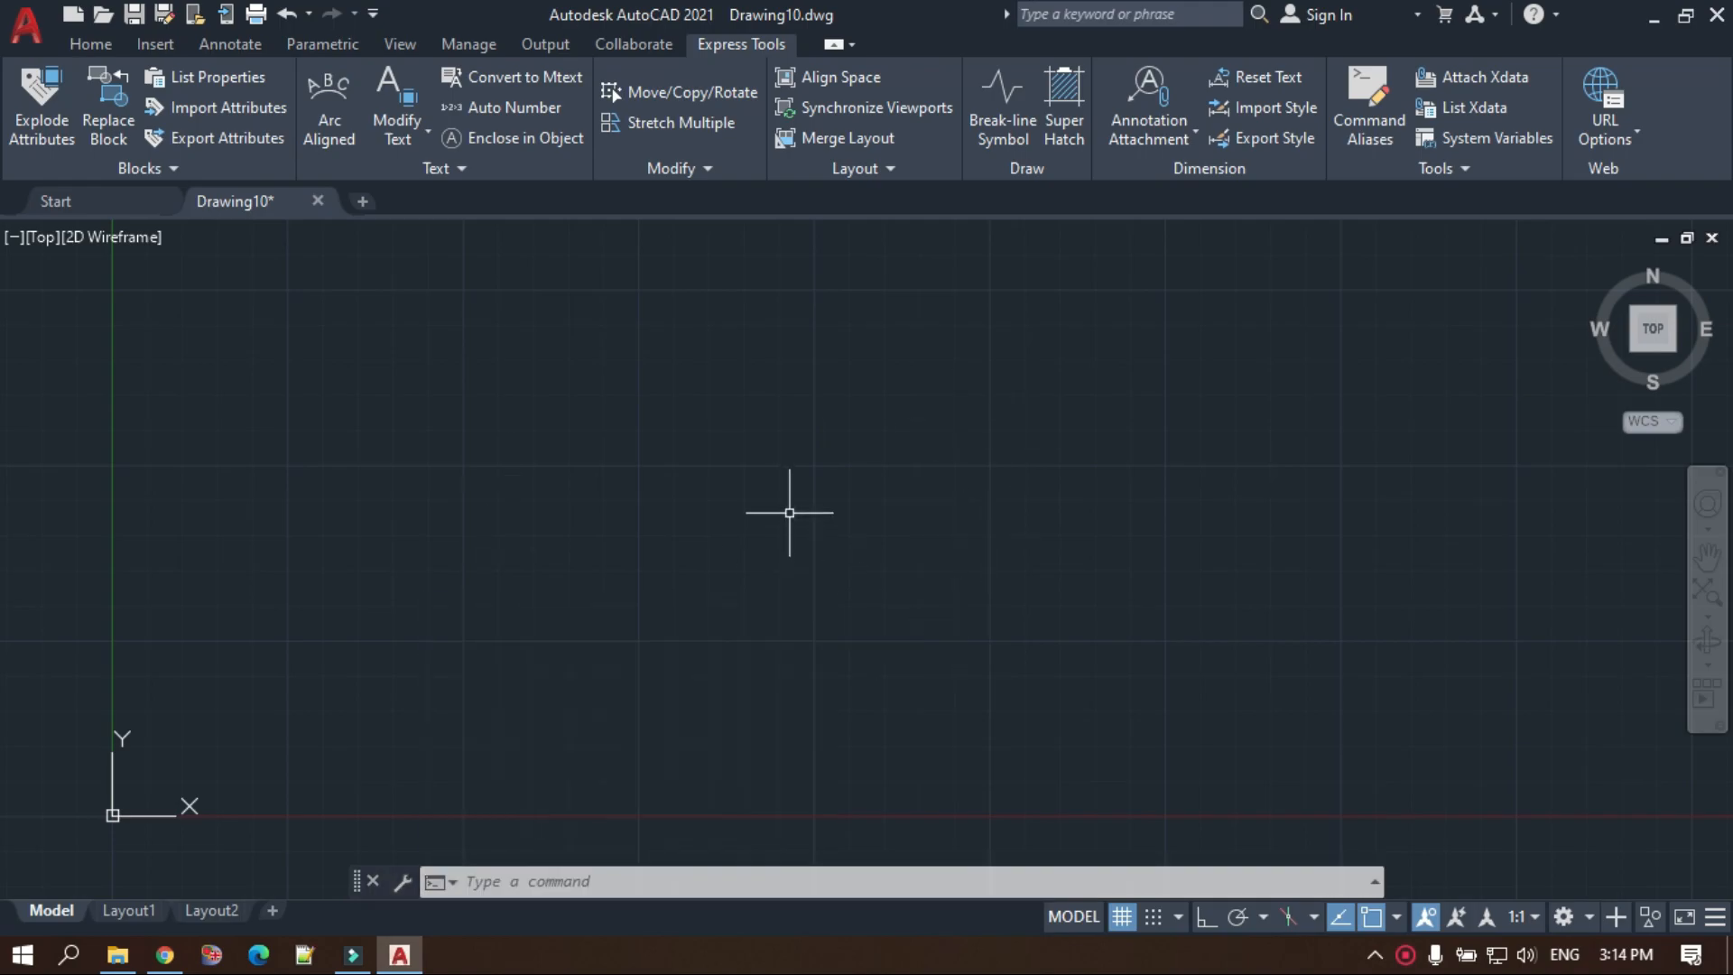
Start the LIST command with the alias LI entered at the crosshair, and cancel it at object selection.
text(LI)
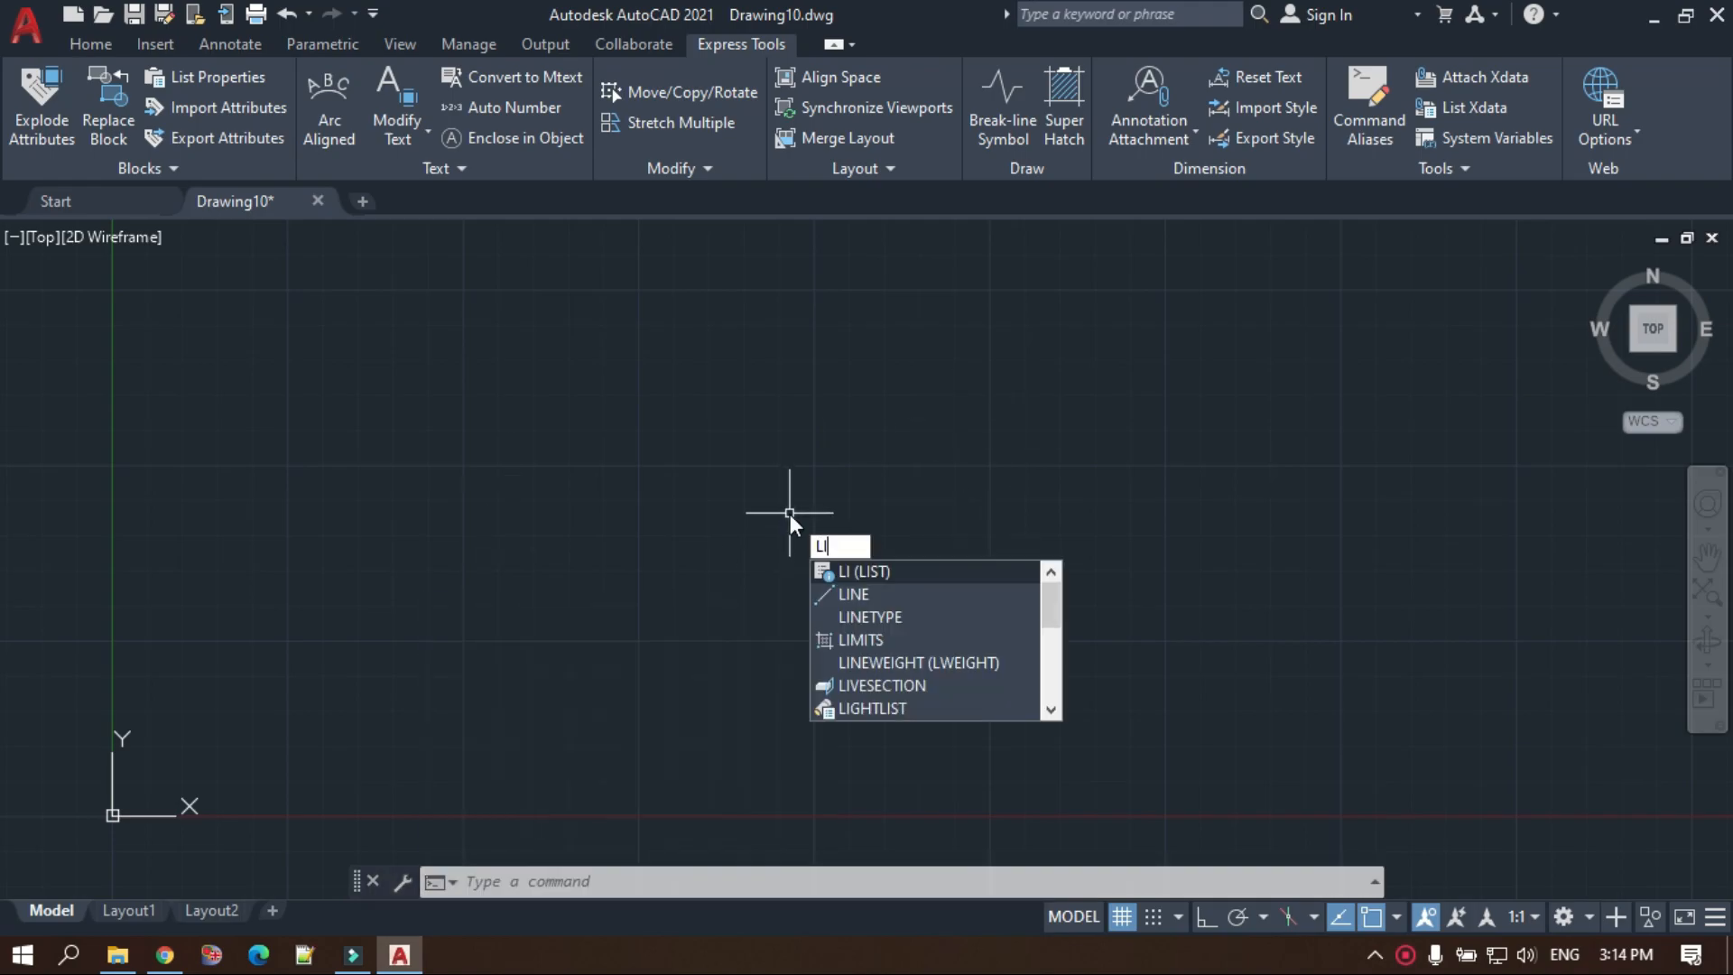
key(Return)
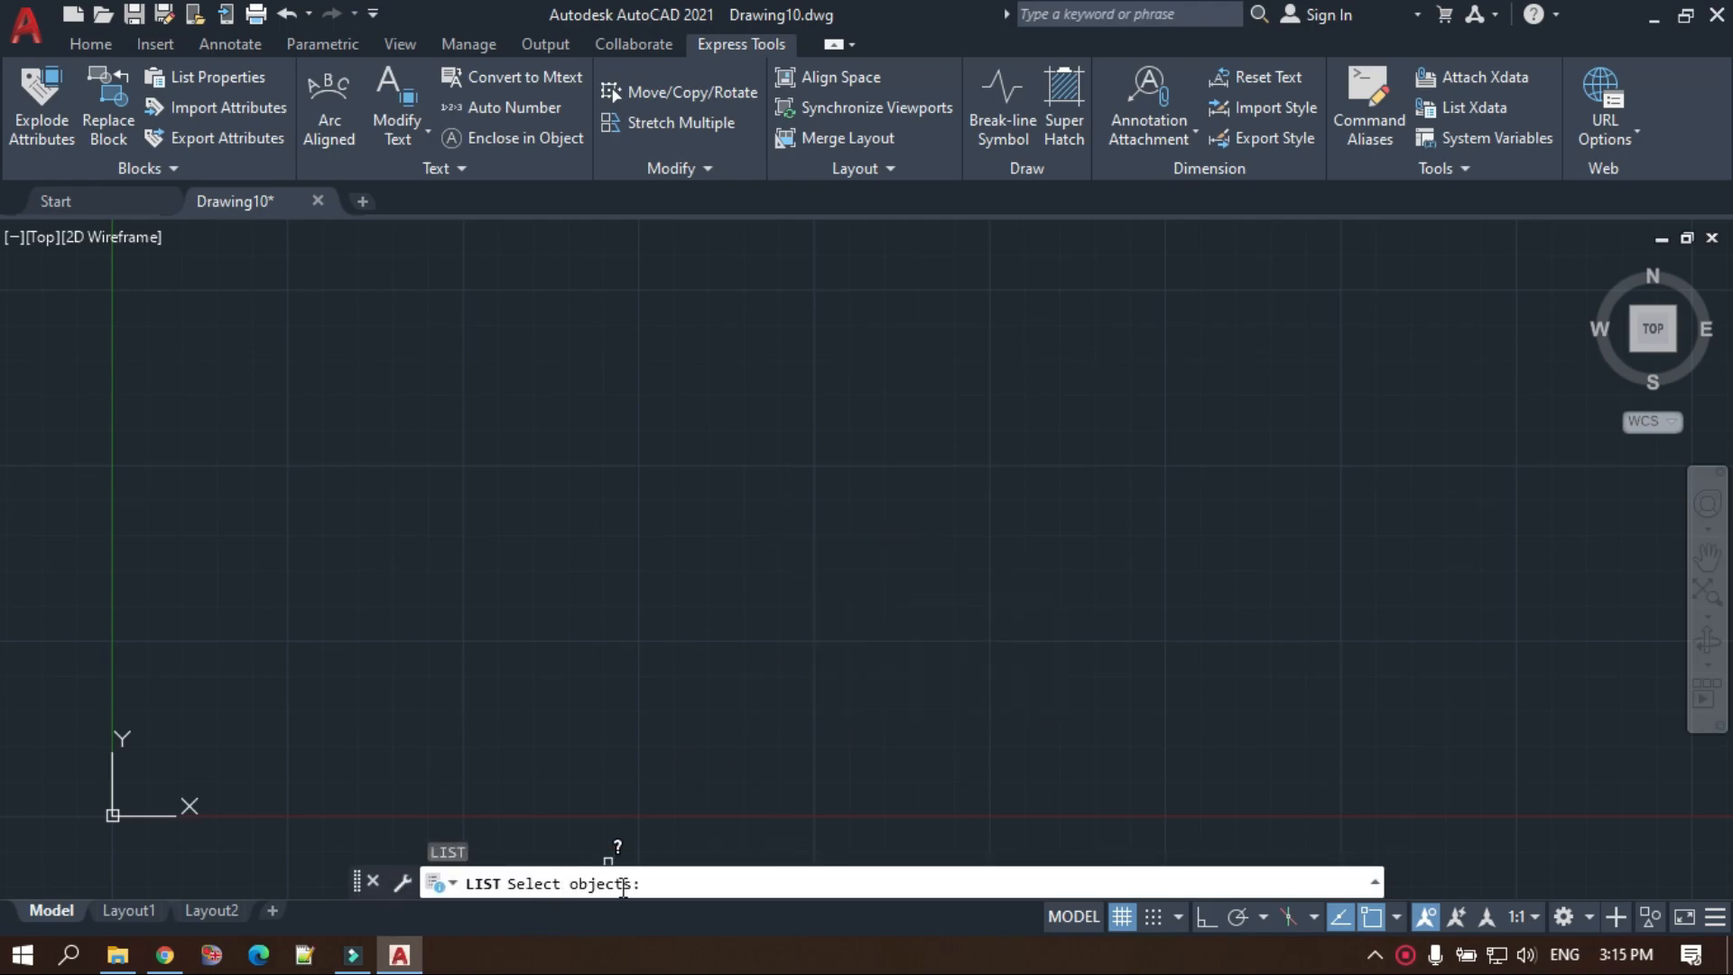
key(Escape)
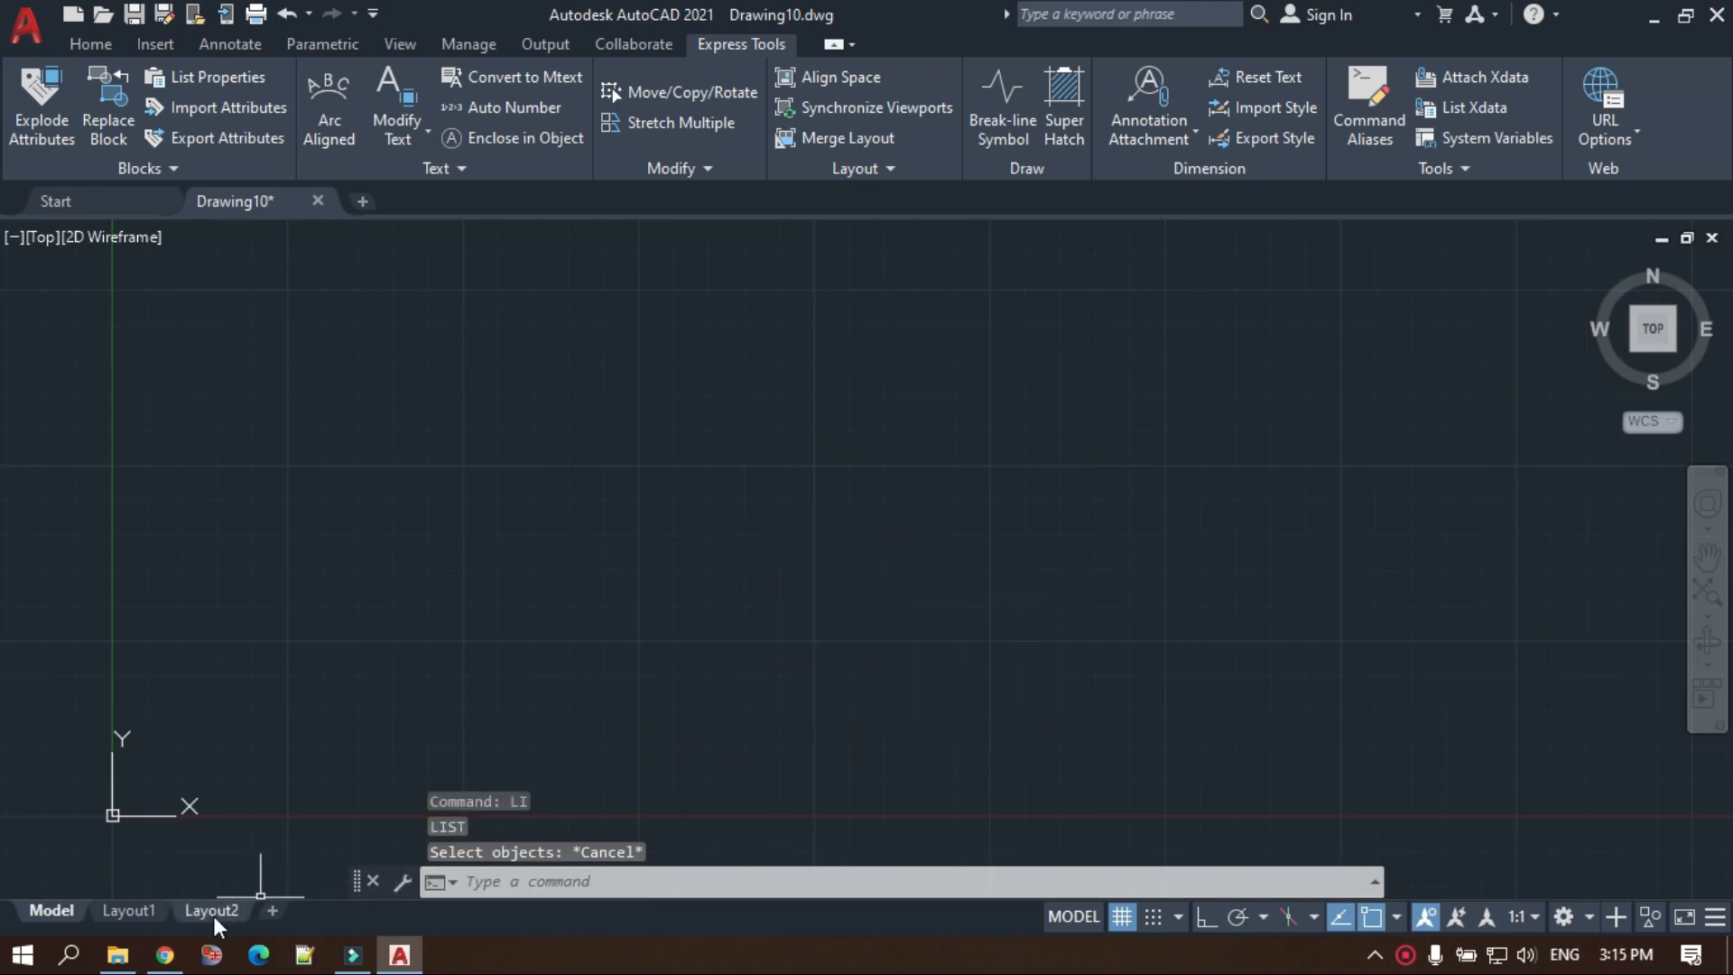